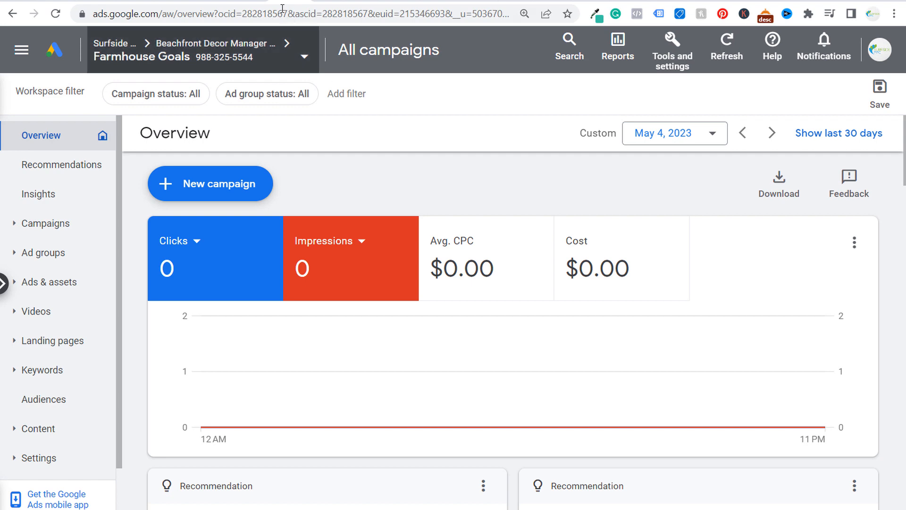
click(251, 1)
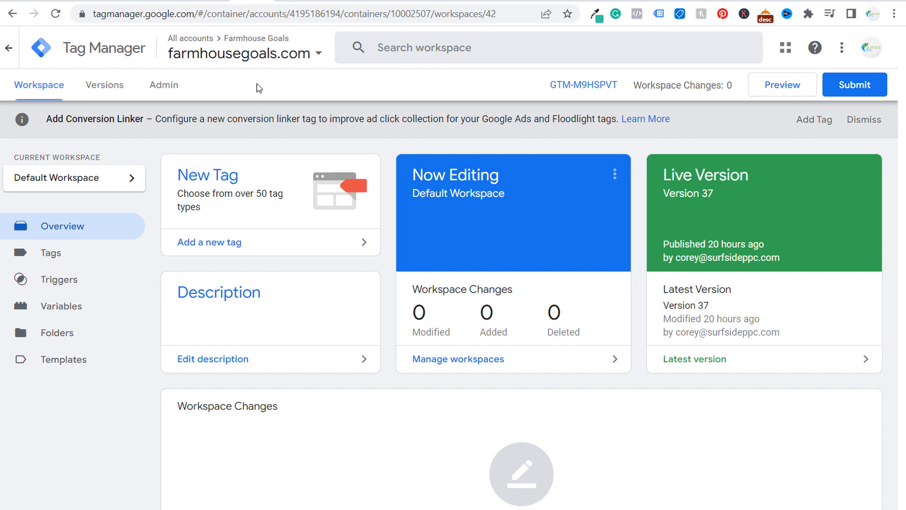
click(145, 5)
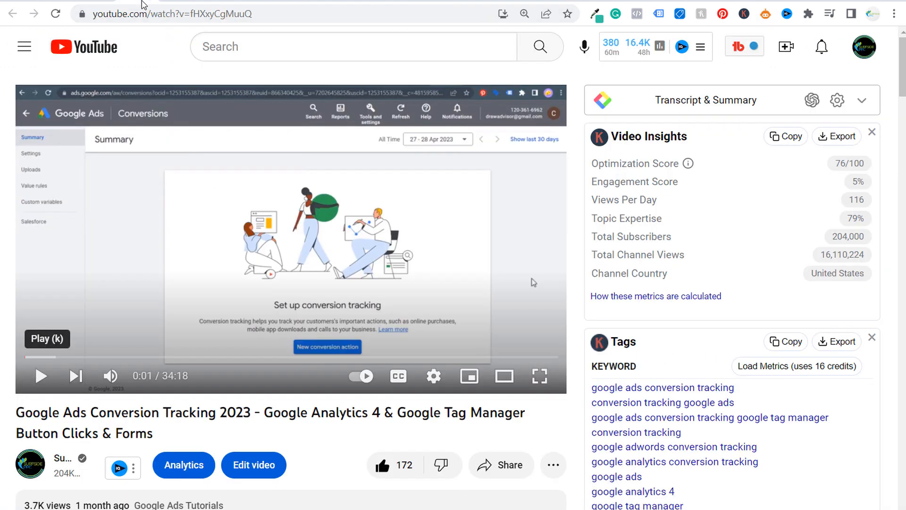
drag(67, 411, 89, 410)
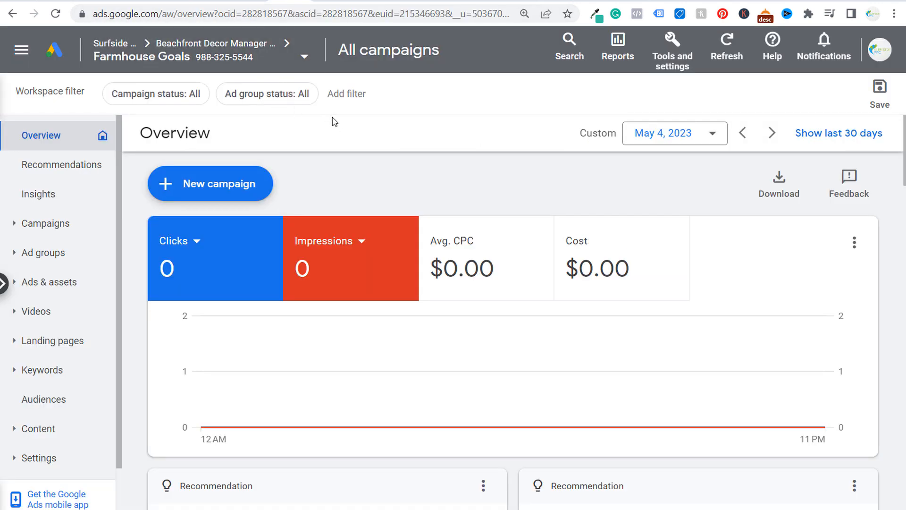
Switch to Tag Manager and review the farmhousegoals.com container's installation instructions for the head and body snippets.
click(244, 1)
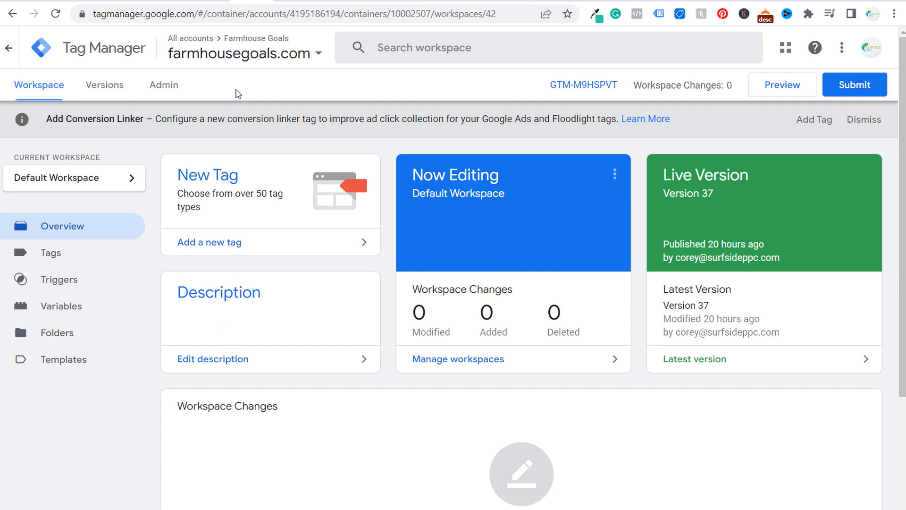
click(163, 86)
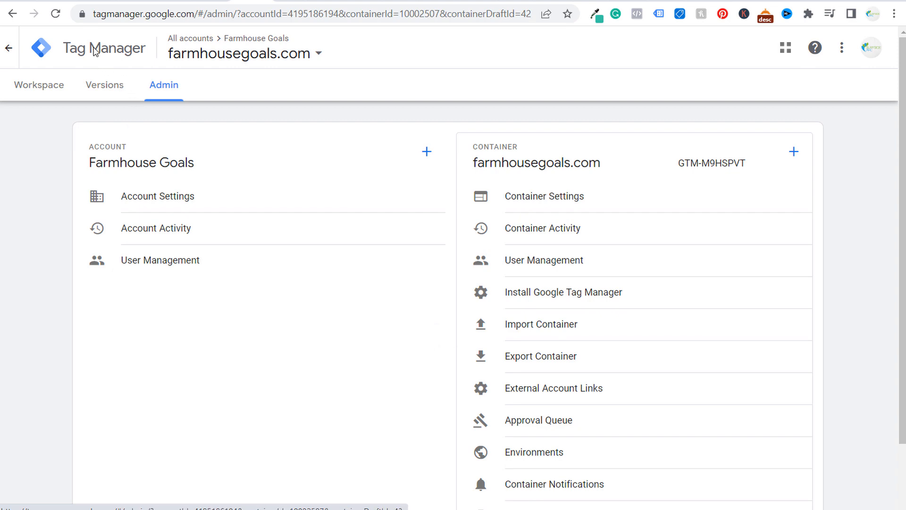
click(530, 296)
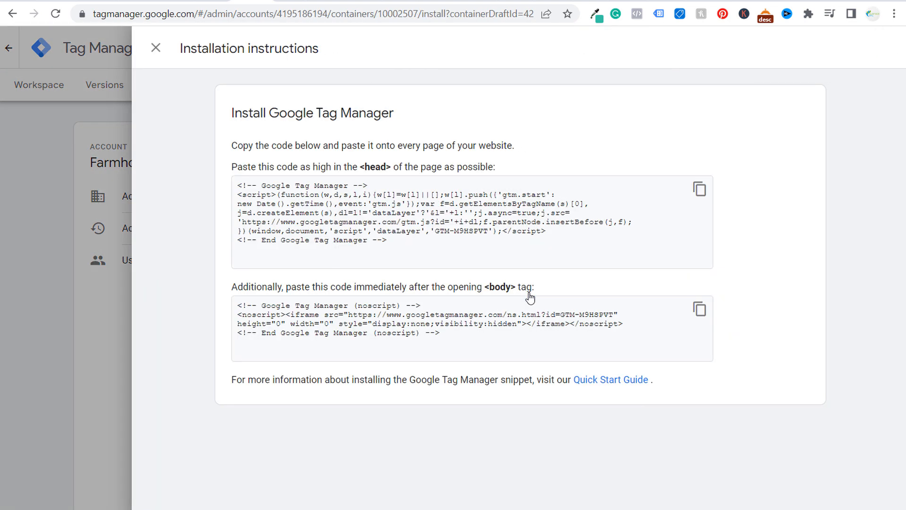
drag(238, 168, 389, 170)
click(397, 179)
drag(317, 288, 454, 288)
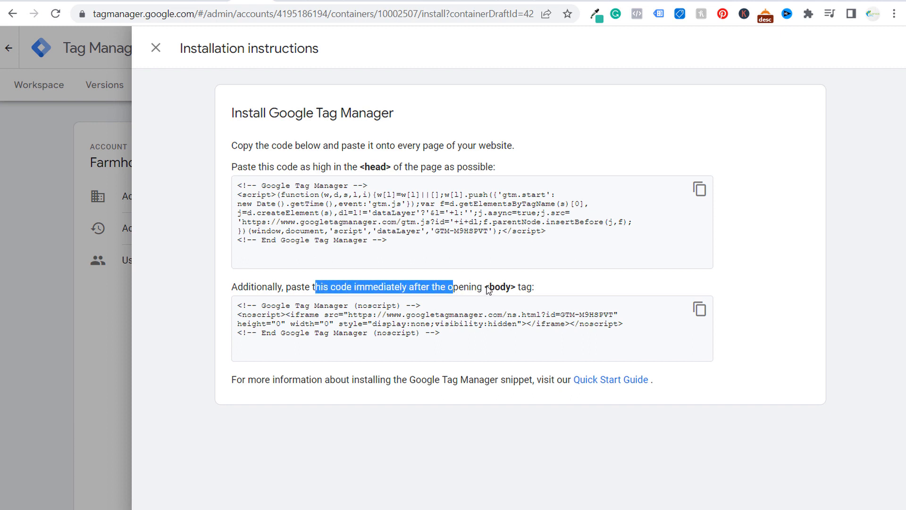
click(474, 360)
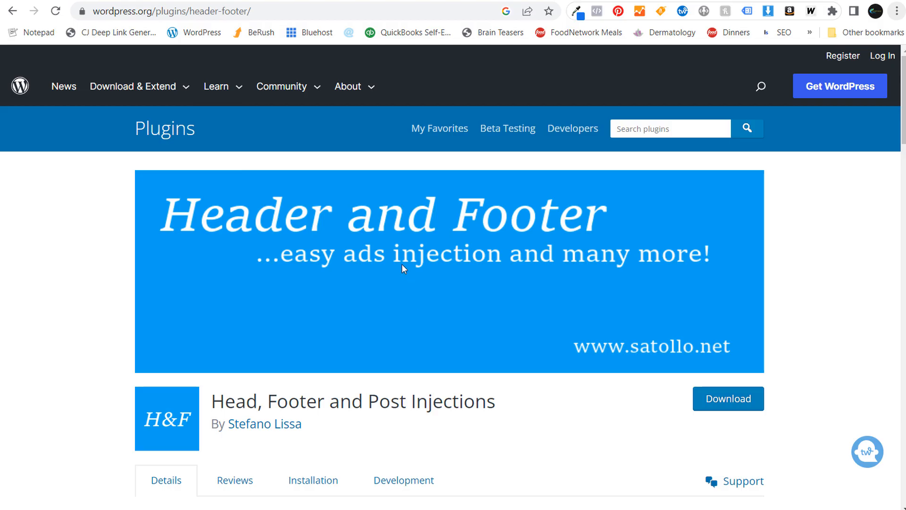
Review the Head, Footer and Post Injections plugin page on WordPress.org and the plugin's settings page on the Farmhouse Goals site.
scroll(261, 339, down, 1)
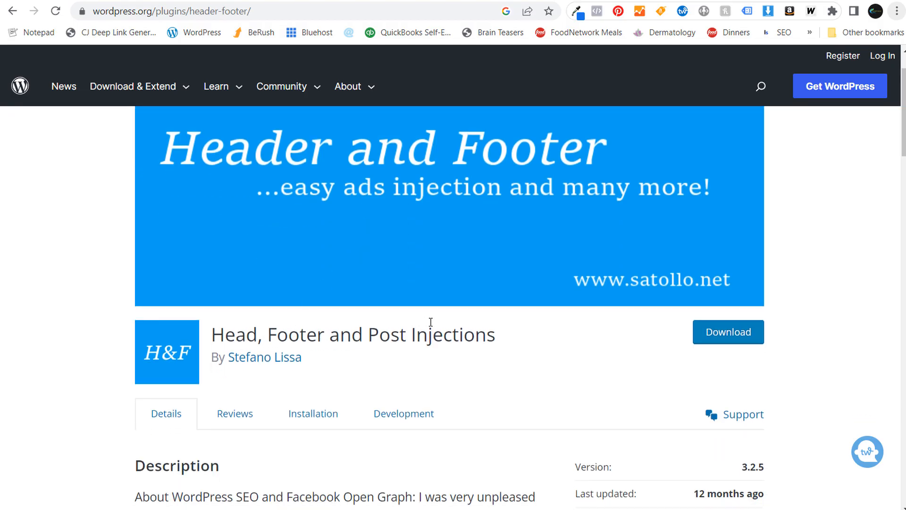
scroll(500, 325, down, 1)
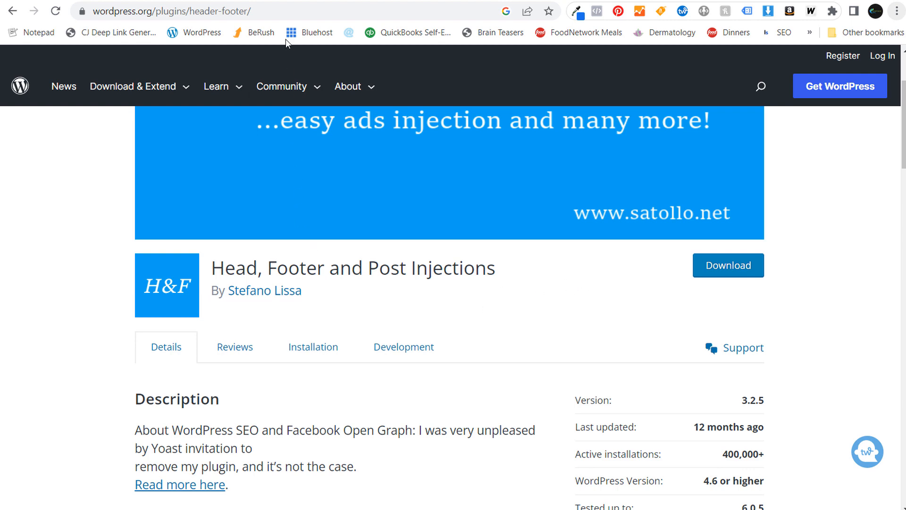
click(285, 0)
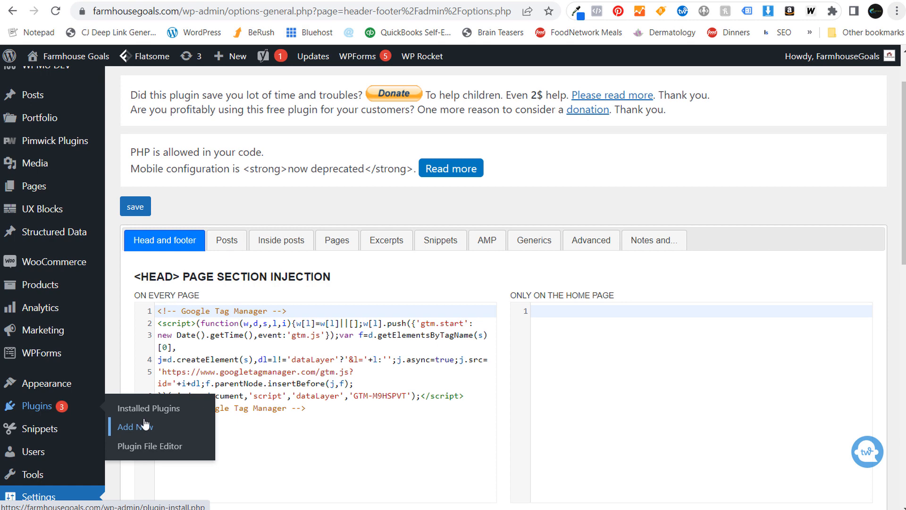
scroll(363, 135, up, 1)
scroll(364, 135, up, 2)
drag(356, 93, 126, 83)
click(192, 92)
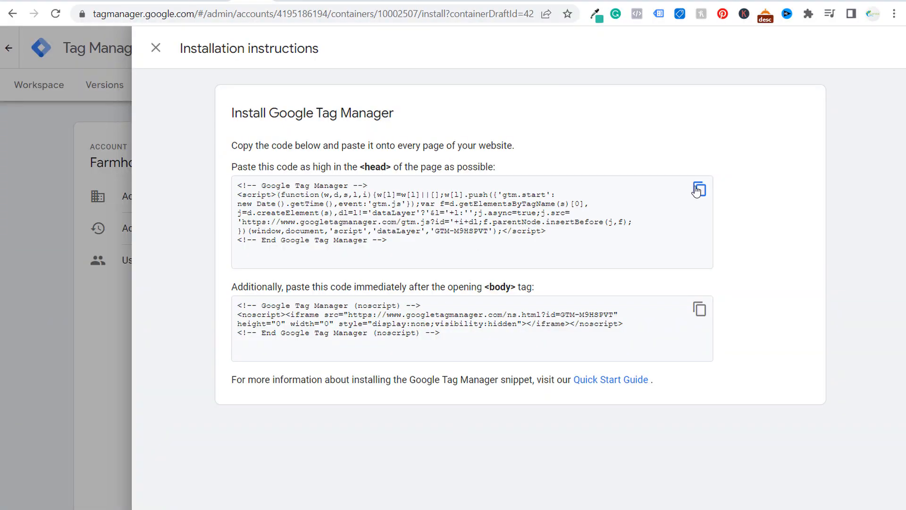
Copy the Google Tag Manager head snippet and compare it with the plugin's head section code for every page.
click(699, 188)
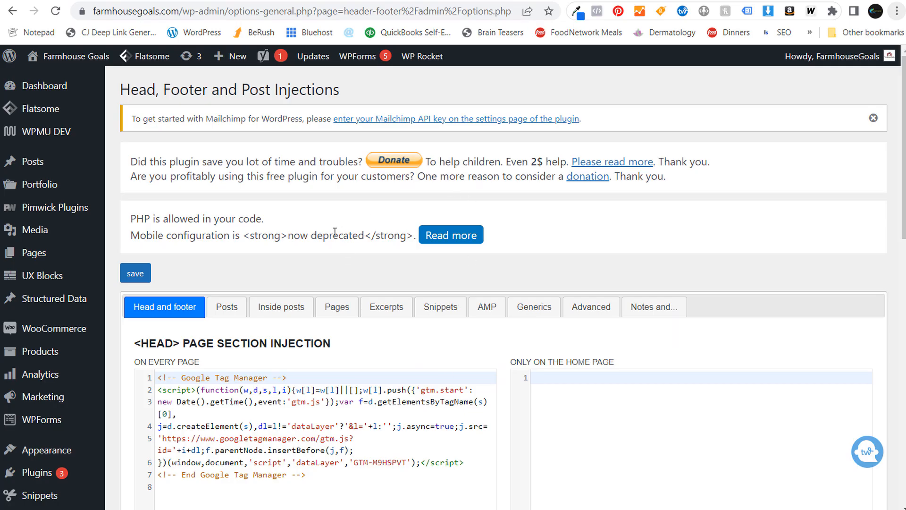
scroll(335, 233, down, 3)
drag(138, 211, 345, 211)
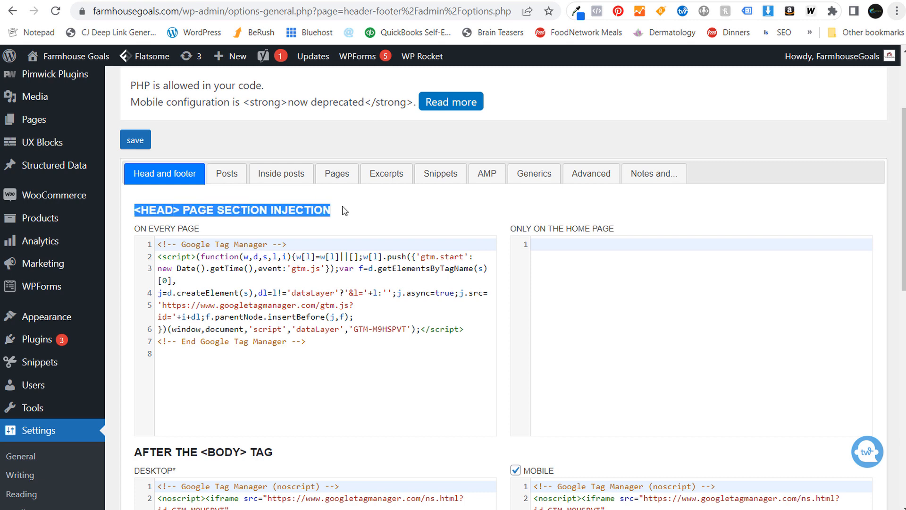
click(358, 347)
drag(367, 339, 131, 231)
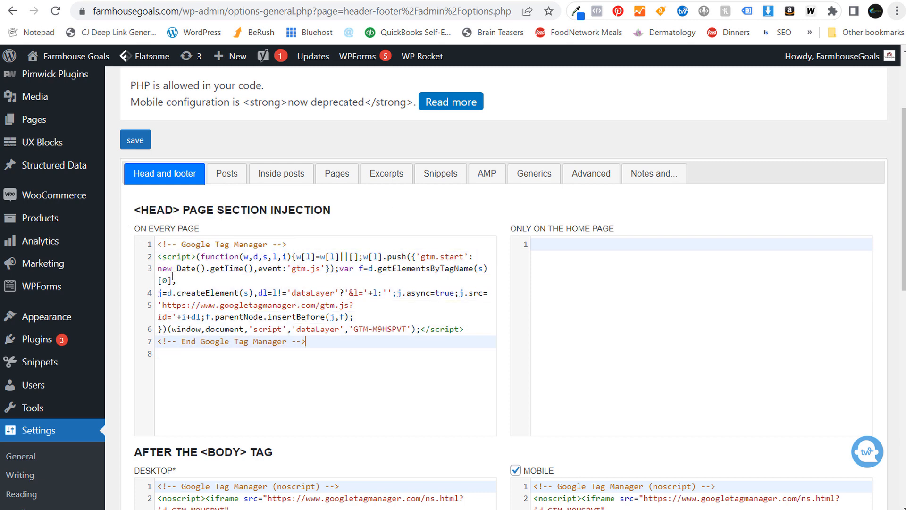
Copy the Tag Manager noscript snippet and compare it with the plugin's desktop and mobile code after the body tag.
scroll(500, 228, down, 4)
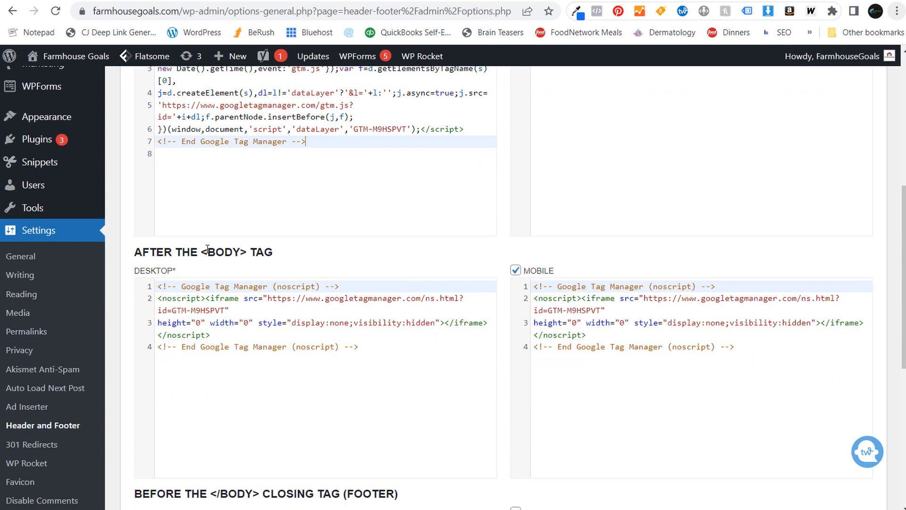
drag(133, 259, 316, 257)
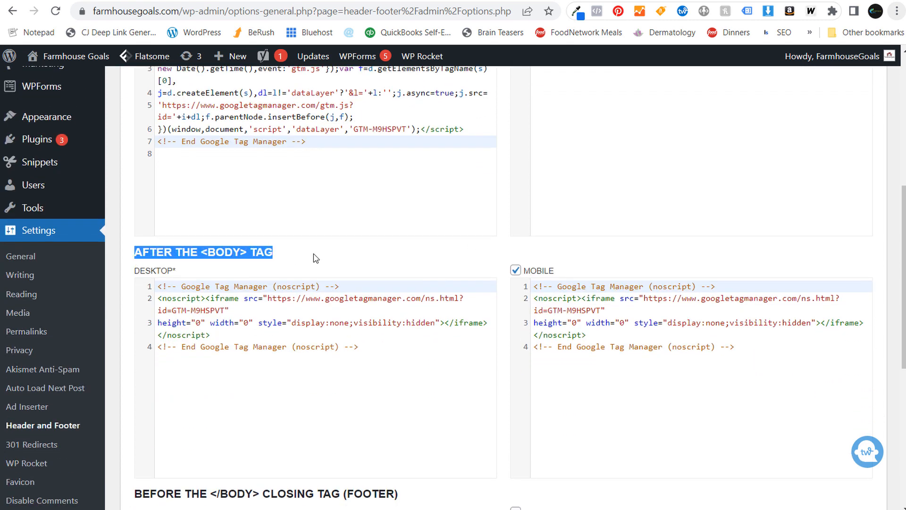
click(316, 257)
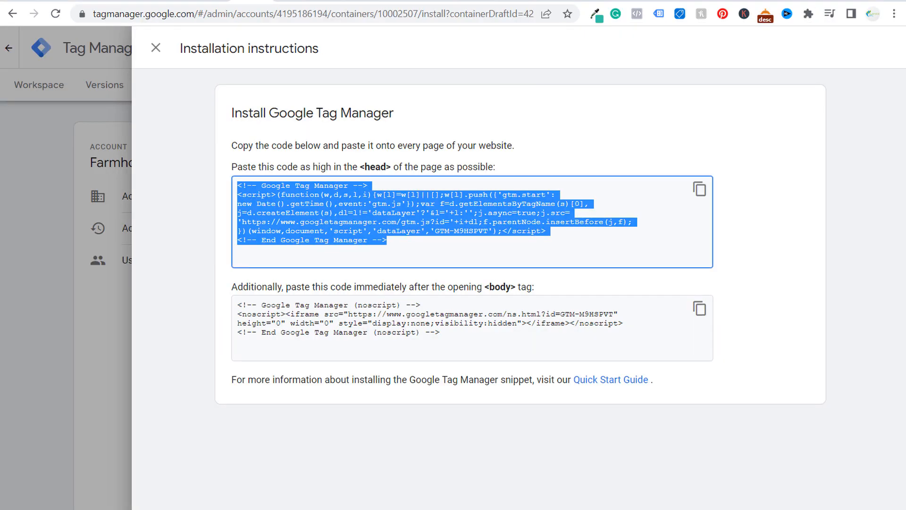
click(700, 310)
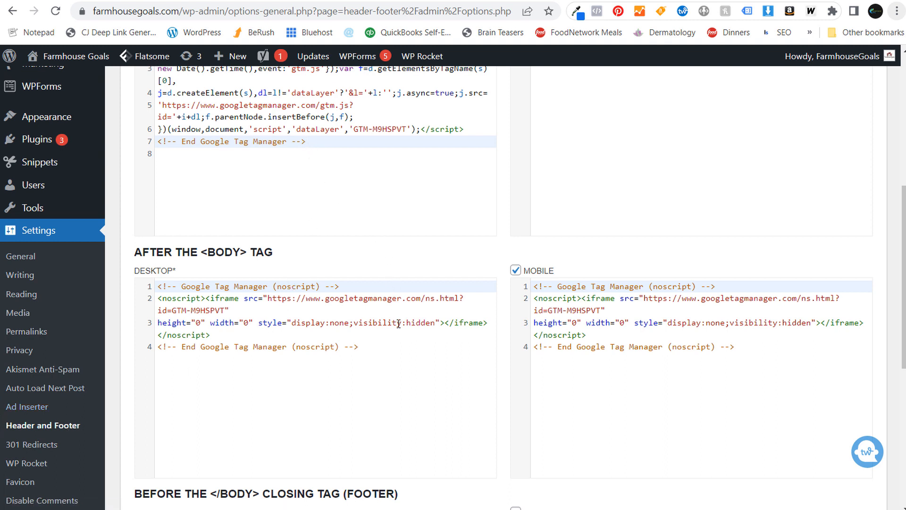
drag(397, 348, 101, 275)
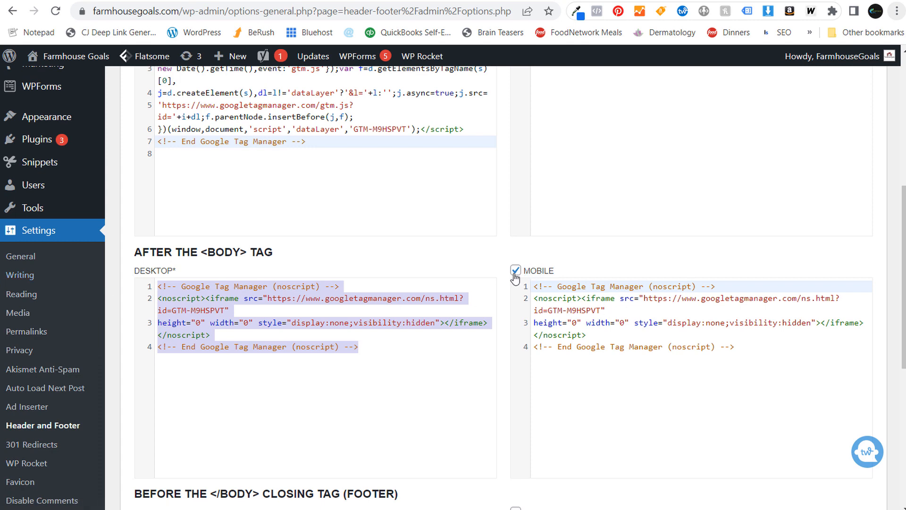
click(651, 262)
scroll(624, 268, down, 7)
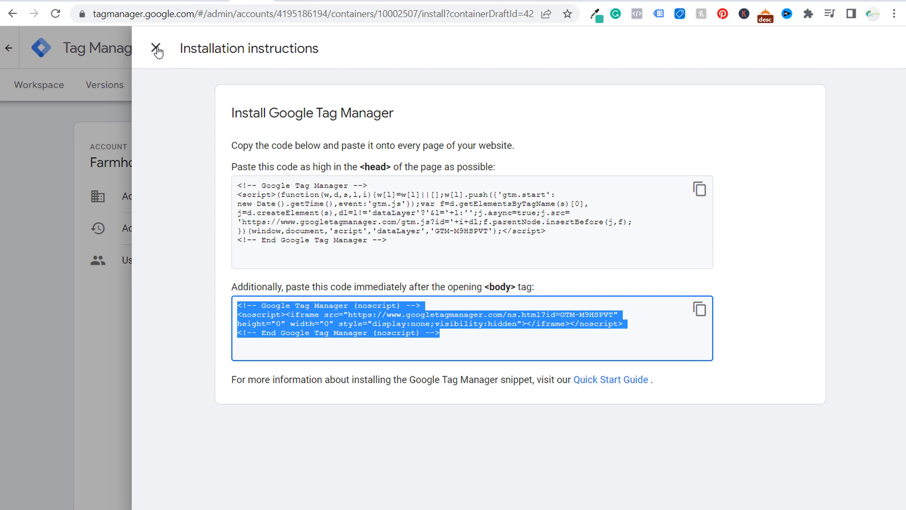
Publish the workspace as a live container version with name and description 123, and return to the workspace overview.
click(156, 48)
click(37, 91)
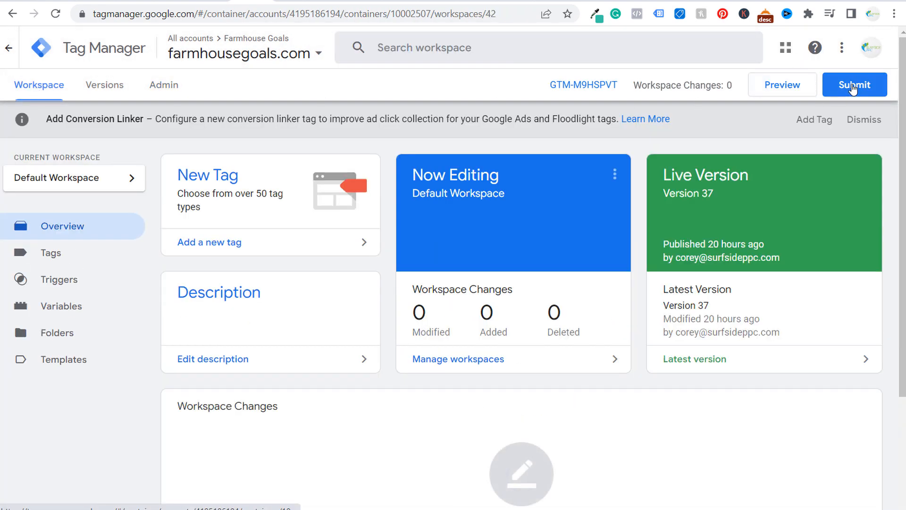
click(854, 89)
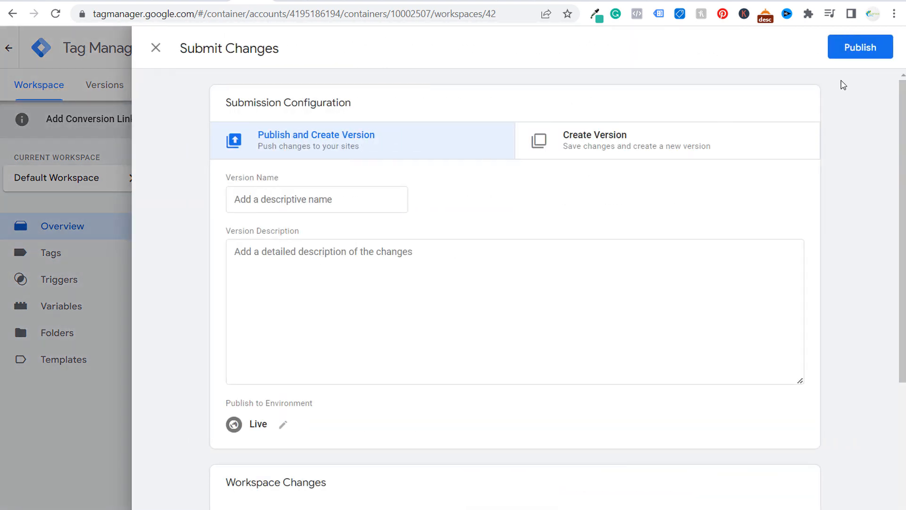
click(343, 203)
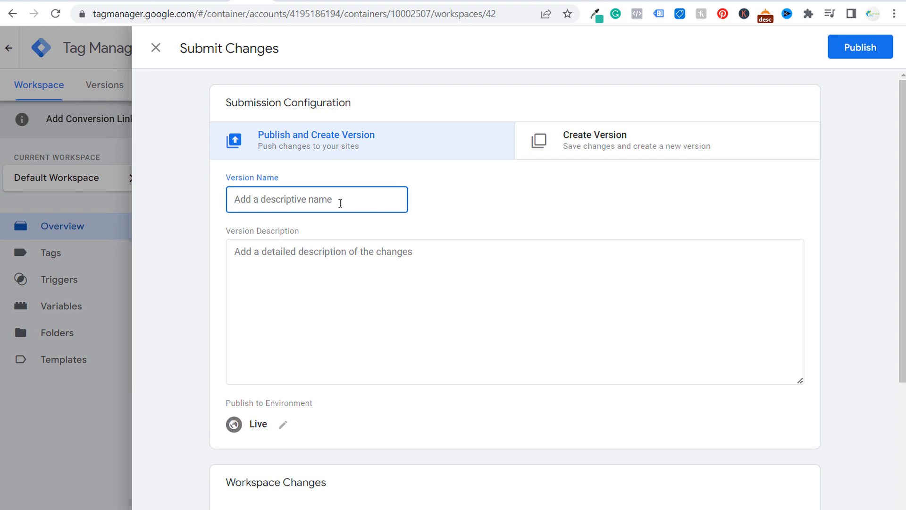
text(123)
click(321, 288)
text(123)
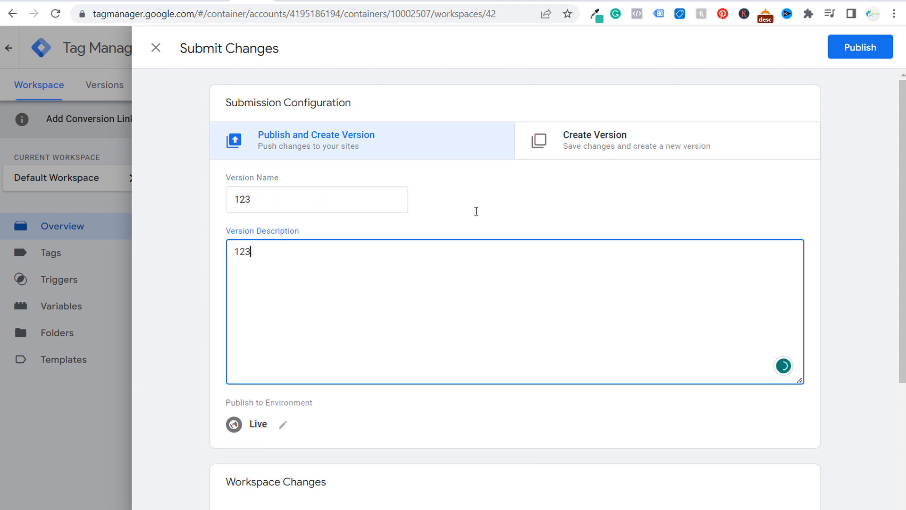
click(850, 53)
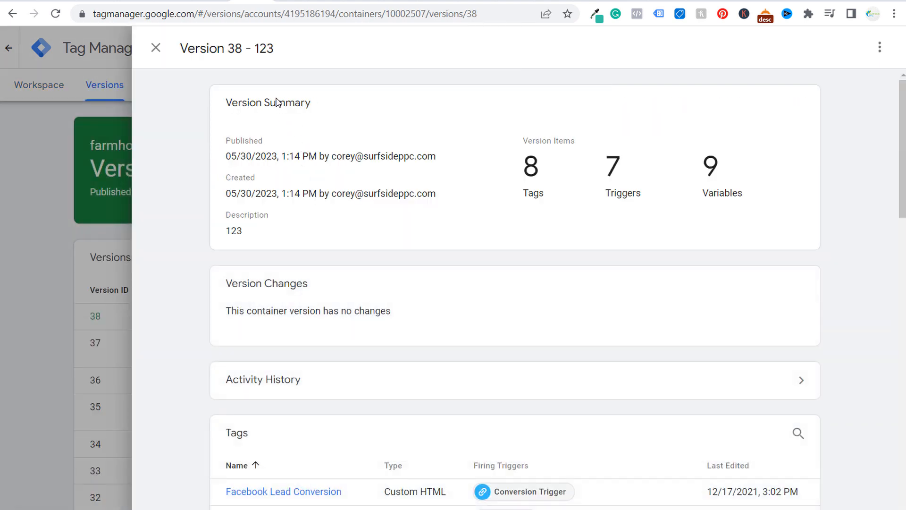
click(156, 48)
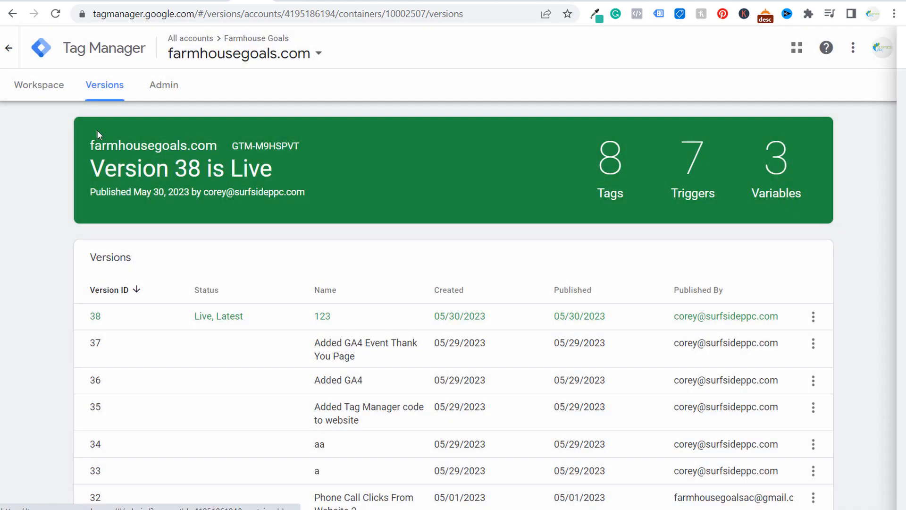
click(49, 86)
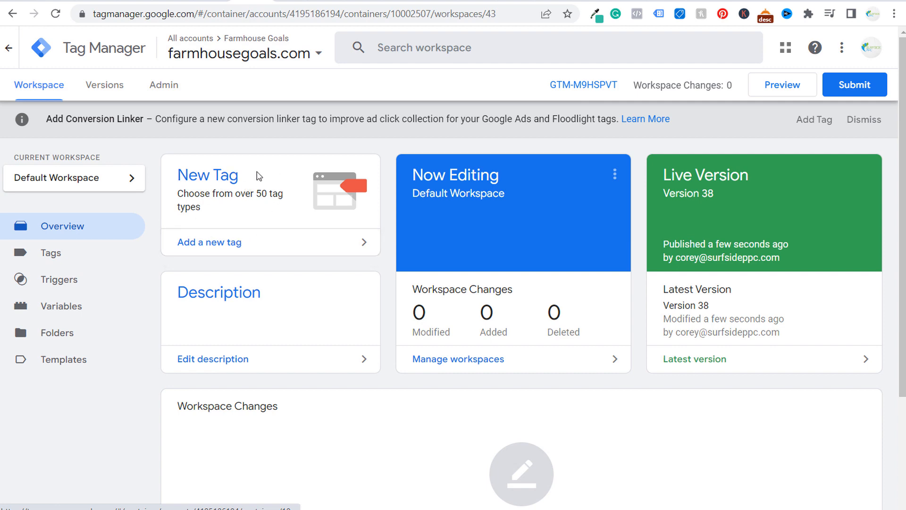
Switch to Google Ads and open the Conversions summary for the Farmhouse Goals account.
click(292, 1)
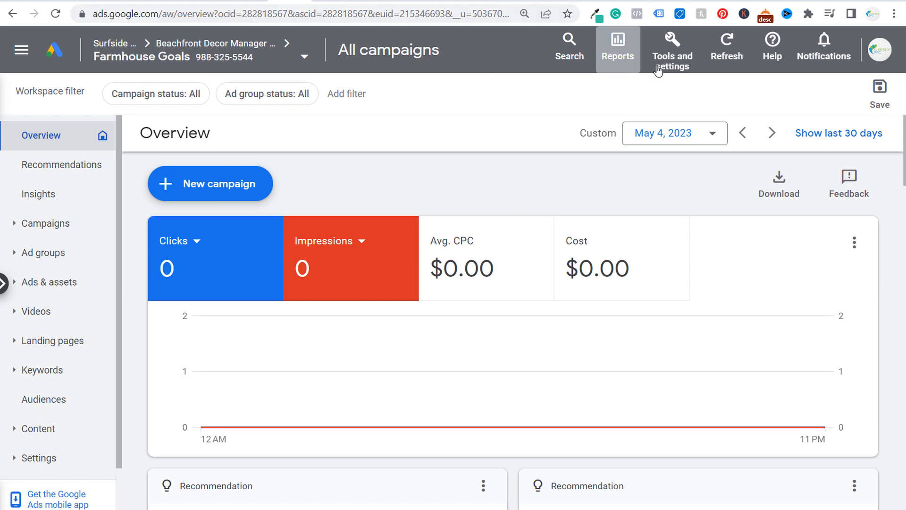
click(681, 57)
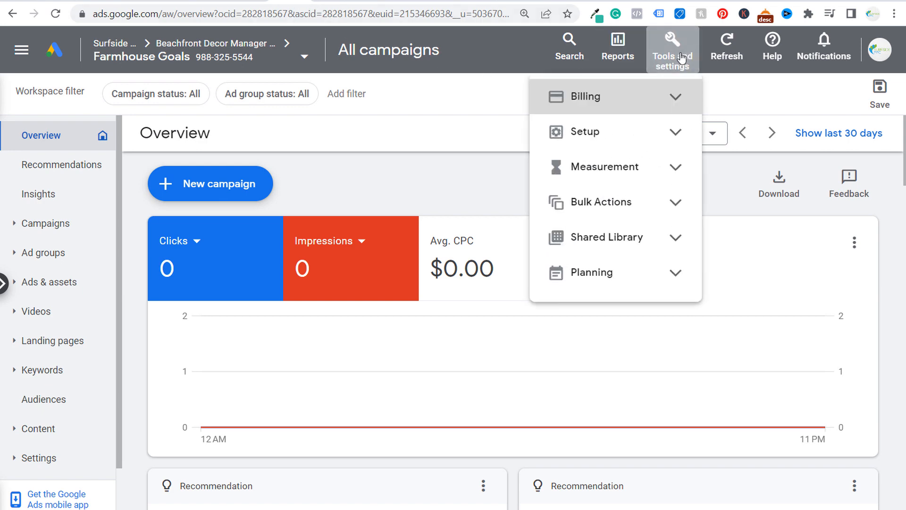
click(676, 167)
click(596, 203)
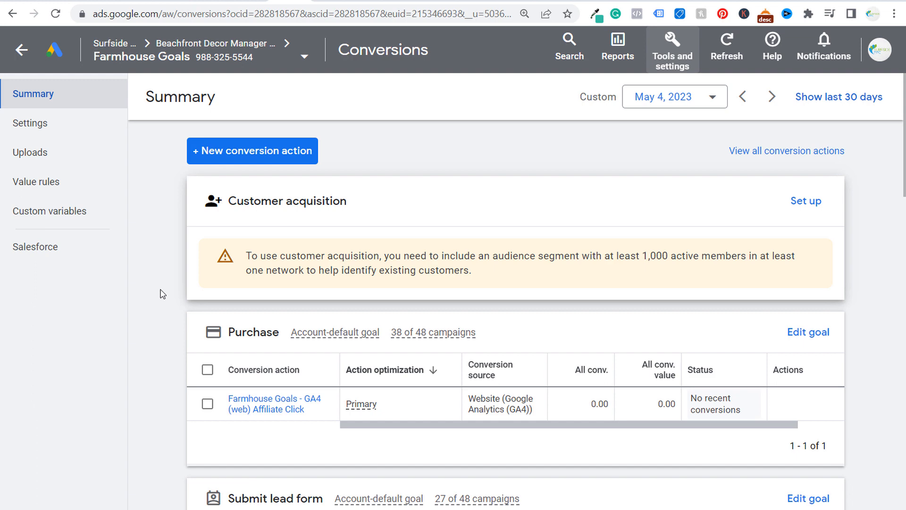
Start a new website conversion action and scan the domain farmhousegoals.com.
click(237, 156)
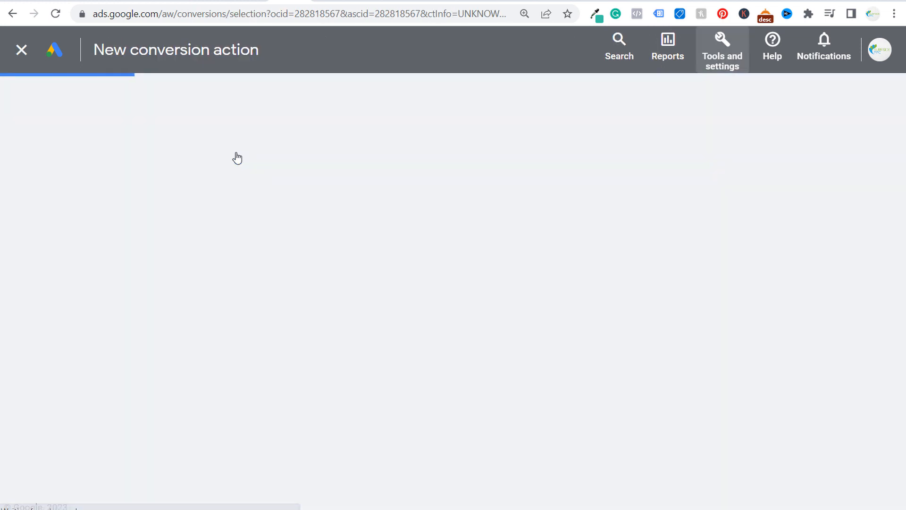
mouse_move(138, 220)
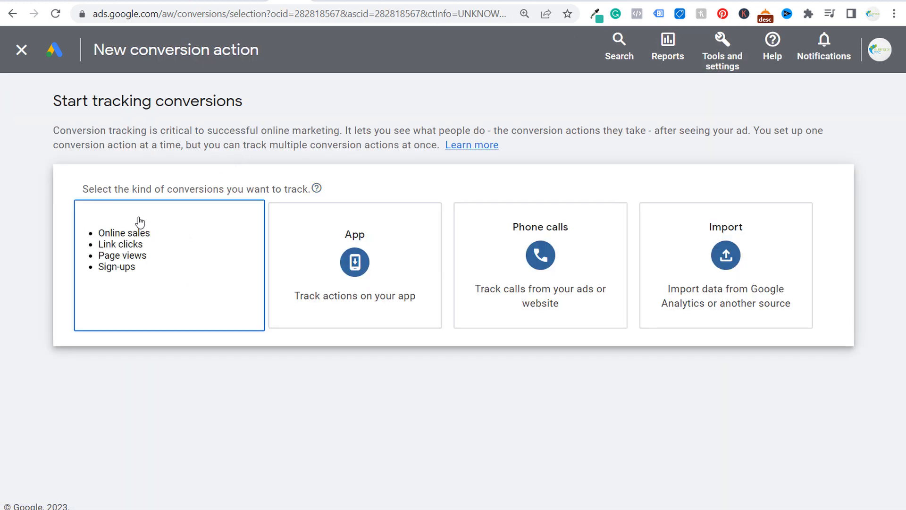
click(212, 272)
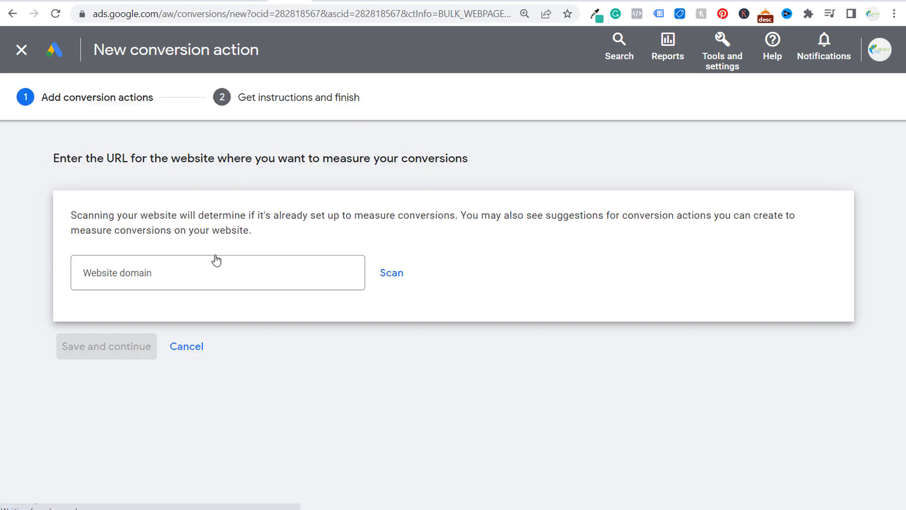
click(170, 274)
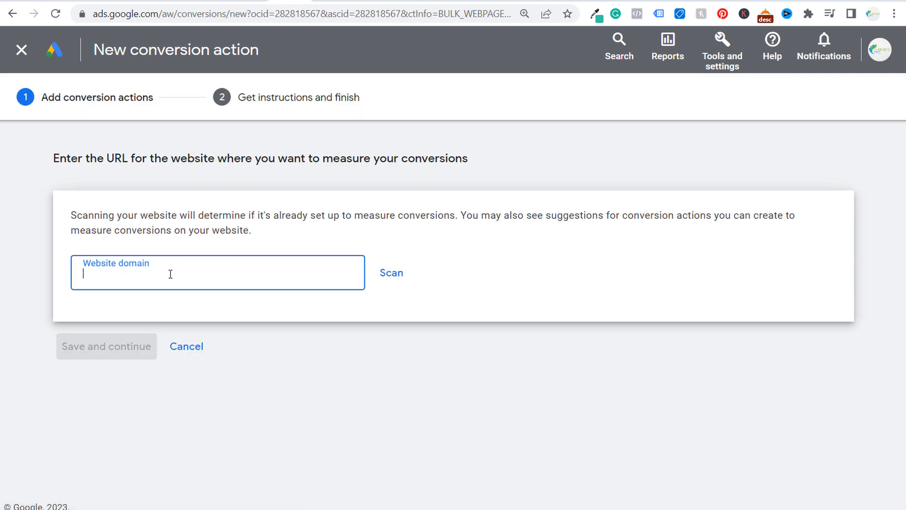
text(farmhousegoals.com)
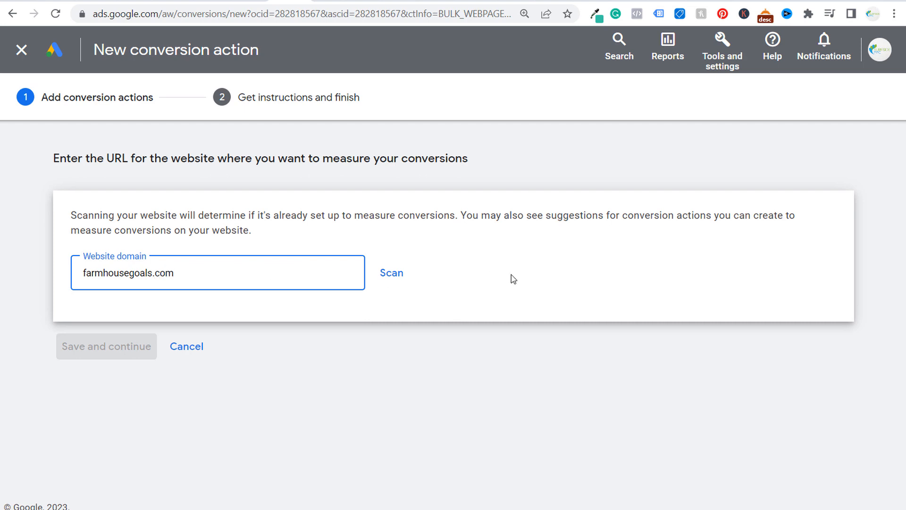
click(392, 273)
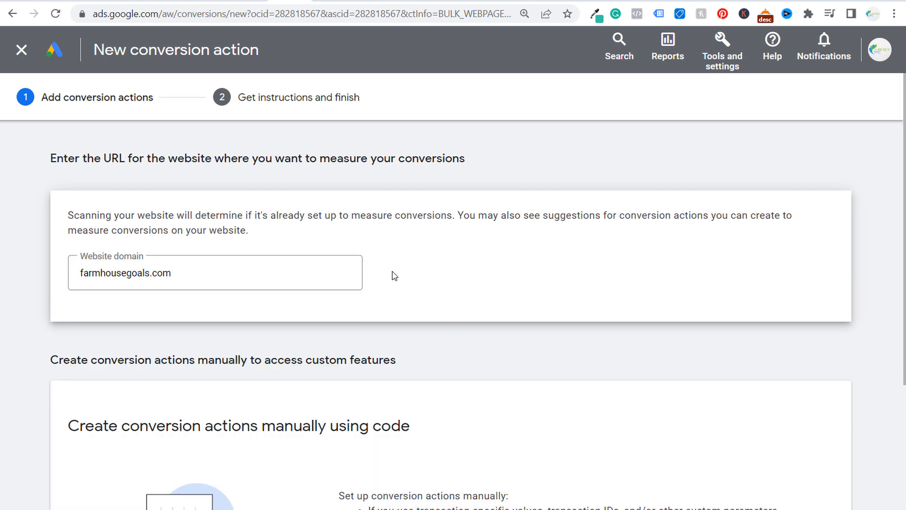
Check the thank-you page URL, then add a conversion action manually in Google Ads with Contact as its goal category.
scroll(338, 349, down, 4)
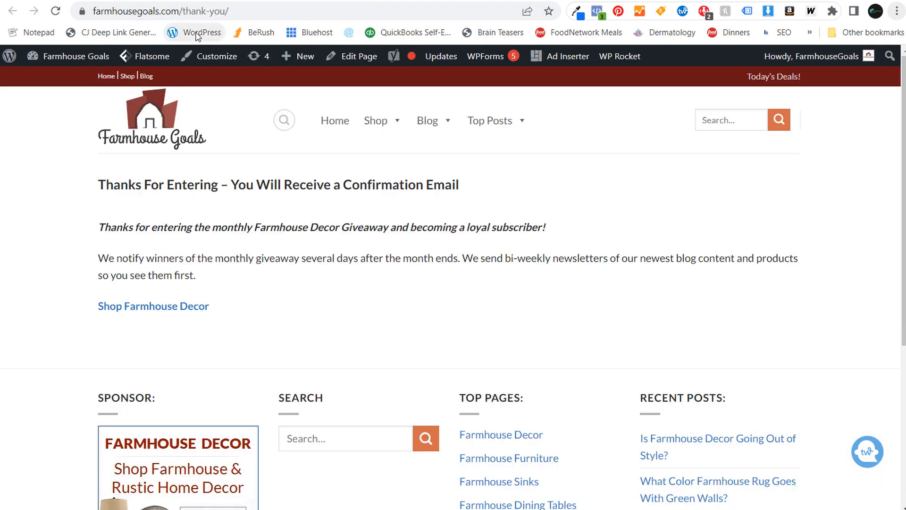
drag(242, 11, 178, 11)
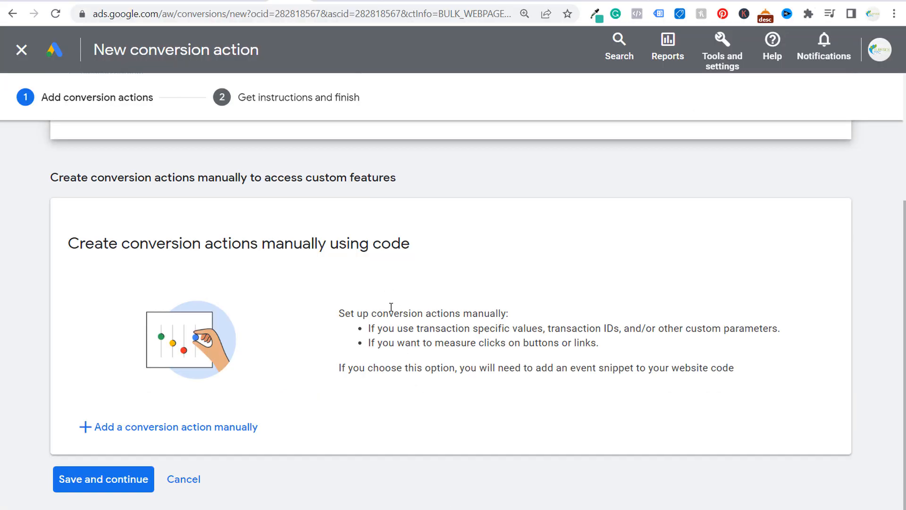
scroll(286, 155, down, 1)
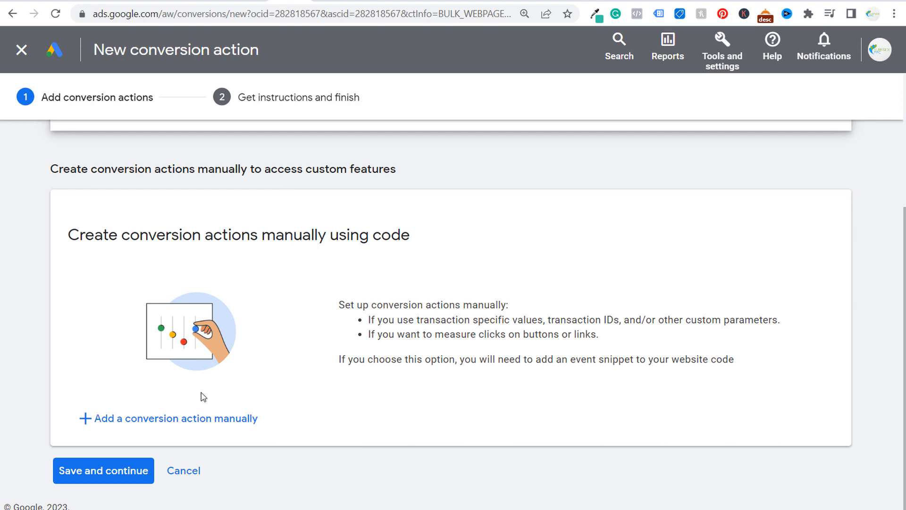
click(110, 420)
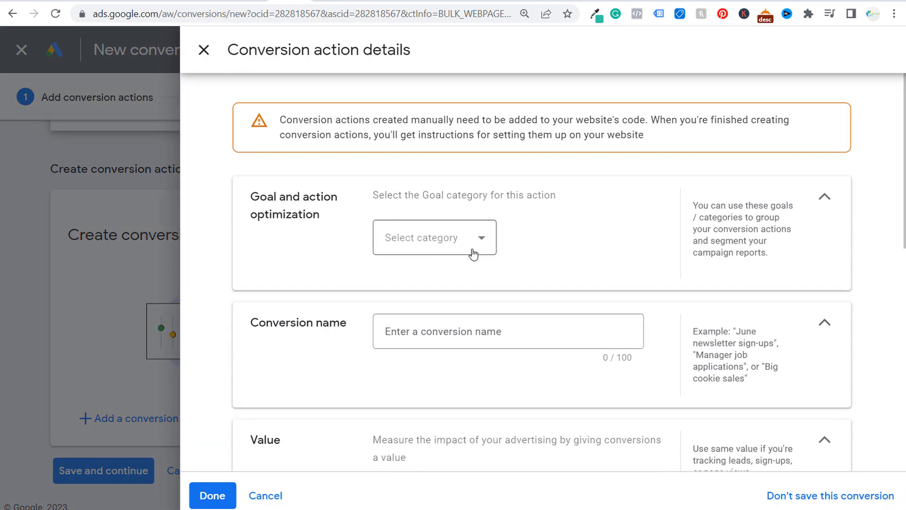
click(470, 235)
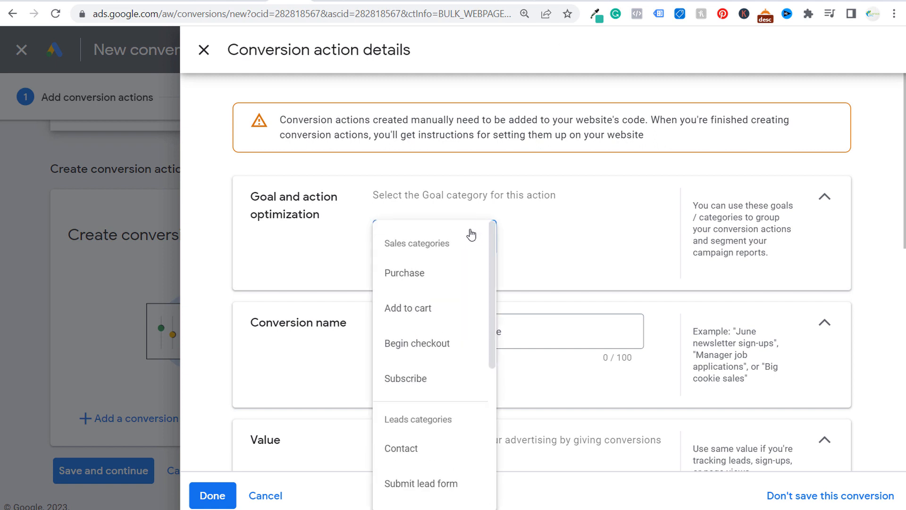
scroll(444, 271, down, 1)
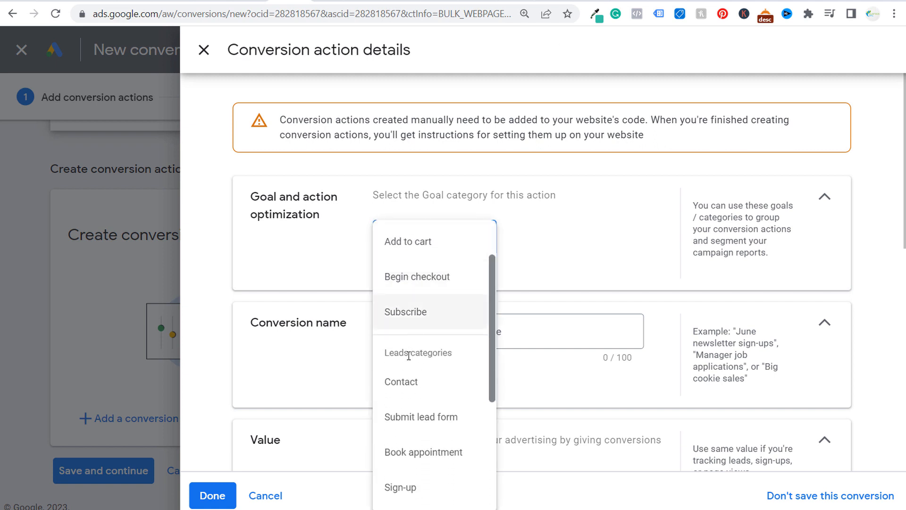
click(427, 380)
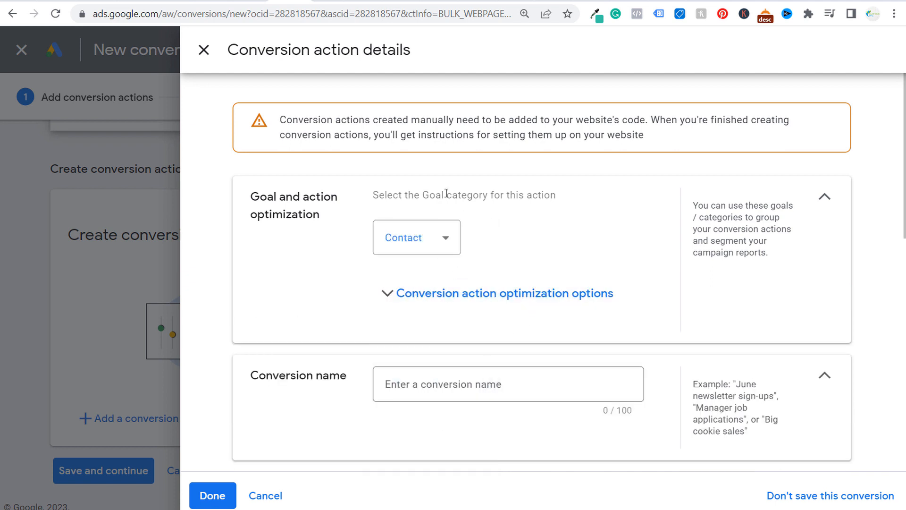
Try the secondary action option in the conversion action optimization options, and restore the primary action used for bidding optimization.
click(457, 293)
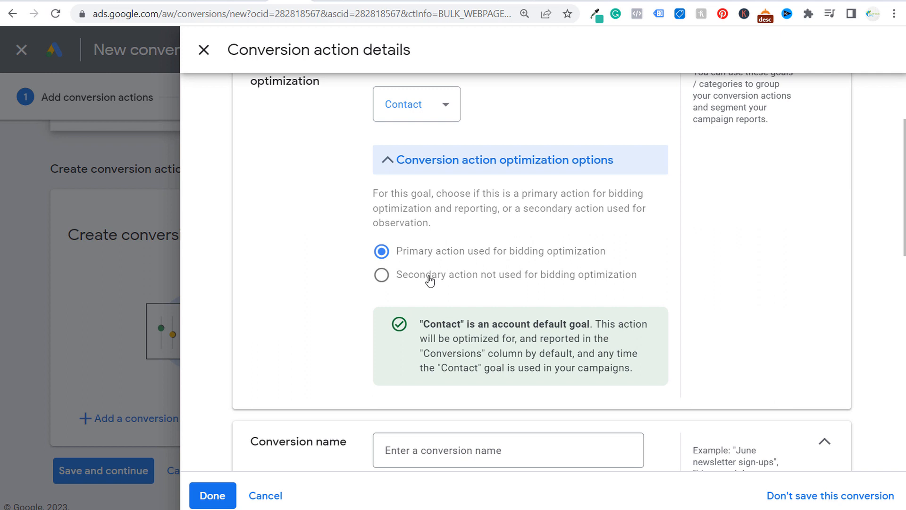
click(429, 279)
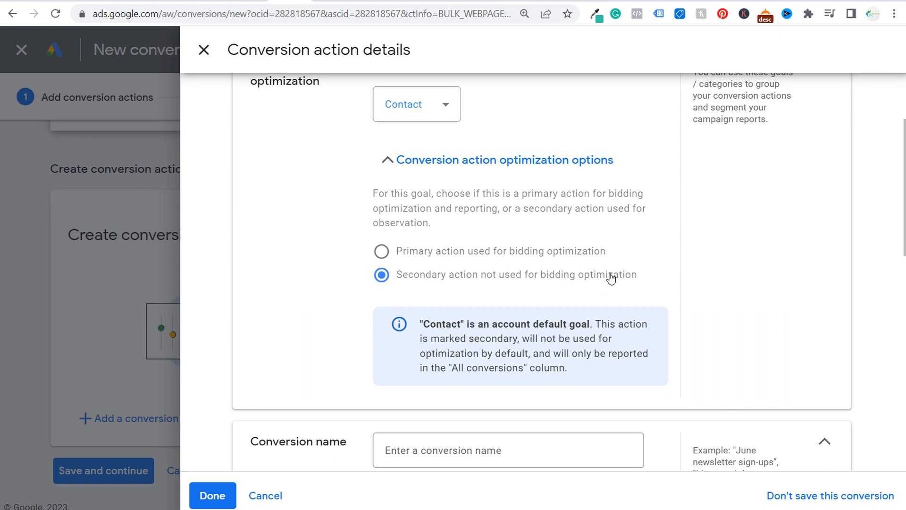
click(482, 256)
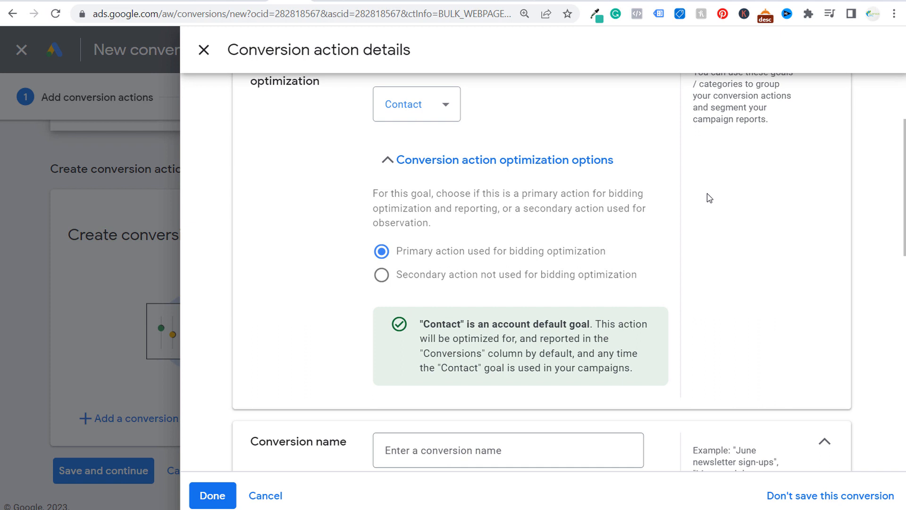
click(431, 167)
Name the conversion "Thank You Page Conversion Example".
scroll(346, 192, down, 1)
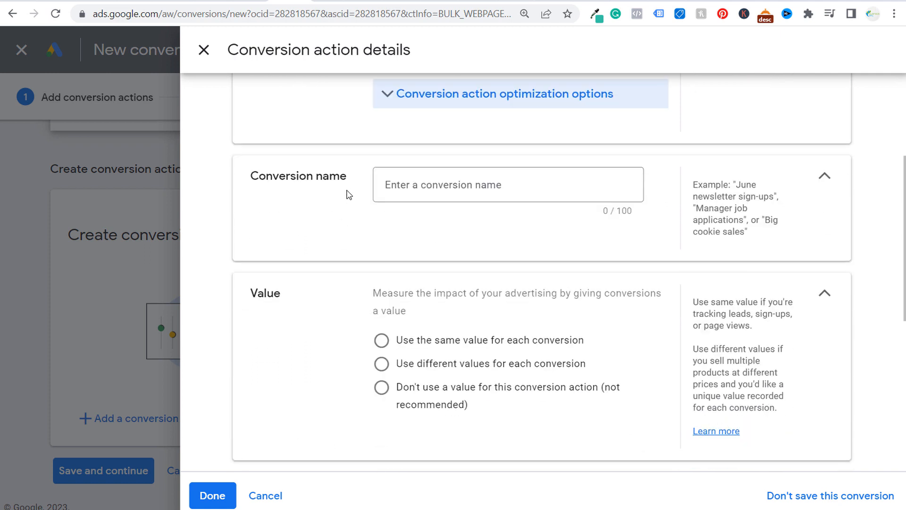
click(384, 193)
text(T)
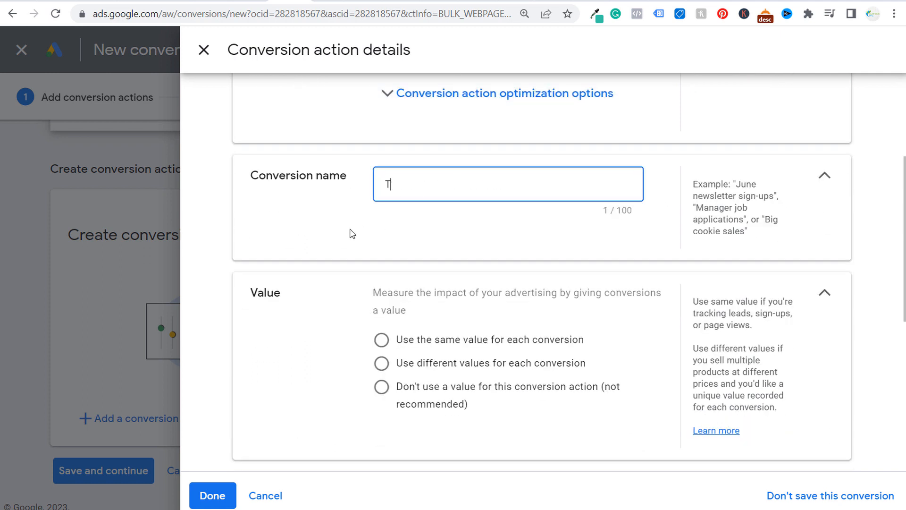
text(hank You Page )
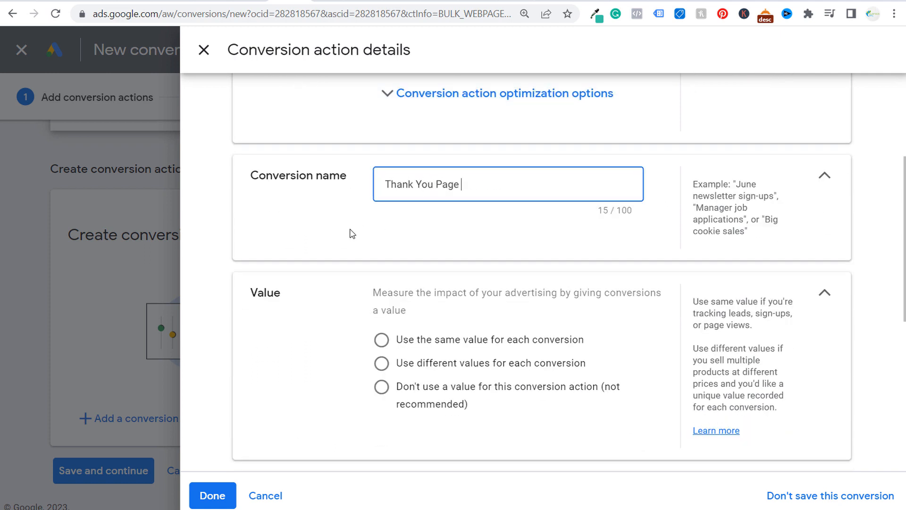
text(Conversion Example)
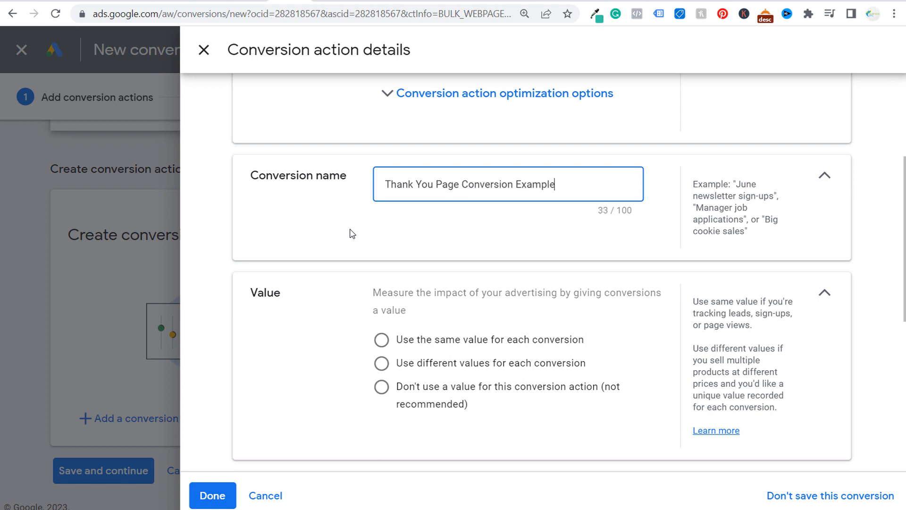
click(352, 234)
Use the same value for each conversion, trying 50 and settling on 1 US Dollar.
scroll(352, 234, down, 1)
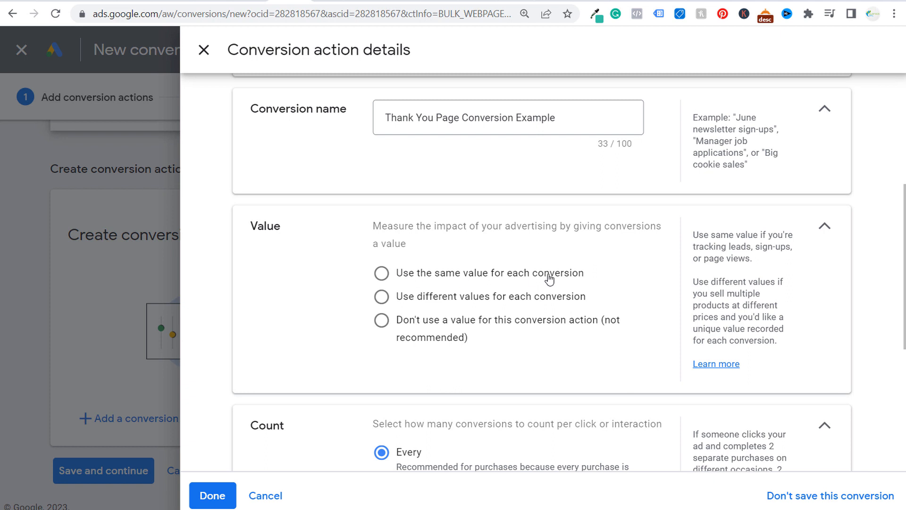
click(517, 276)
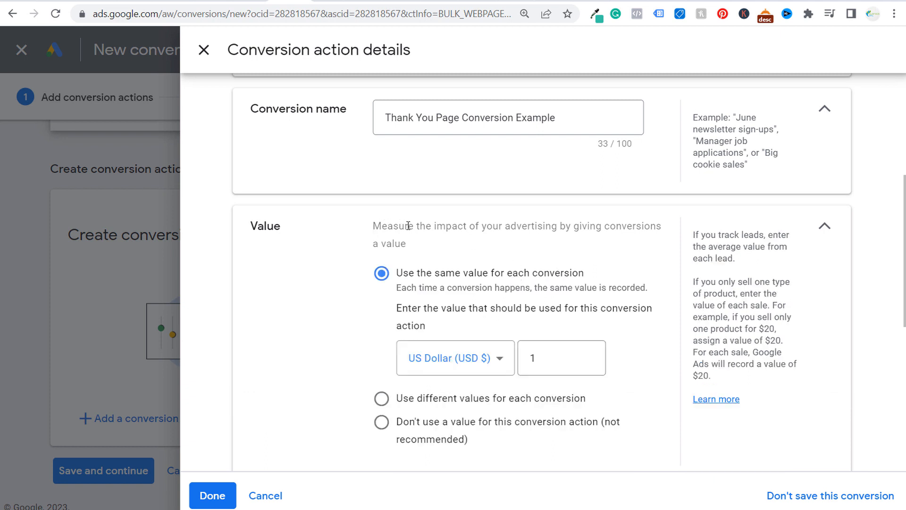
click(547, 360)
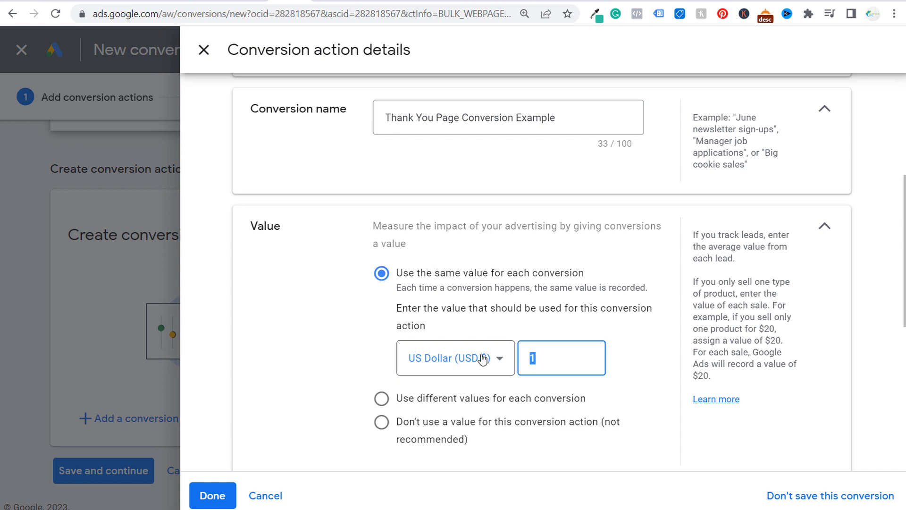
text(50)
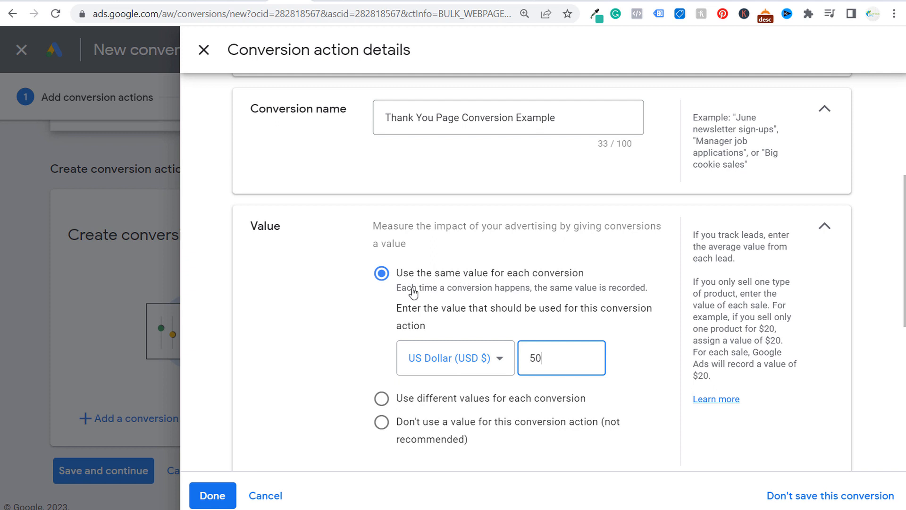
double_click(538, 358)
text(1)
click(306, 285)
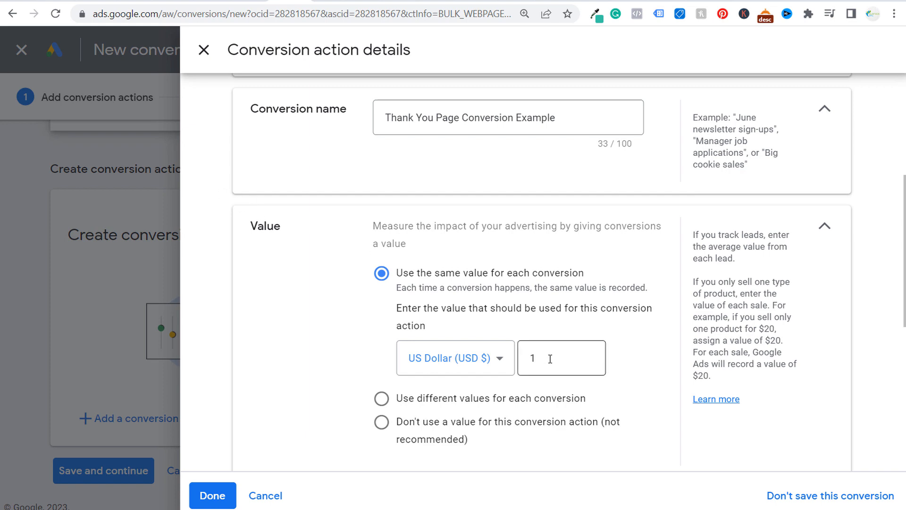
Set the conversion count to One per click or interaction.
scroll(319, 236, down, 3)
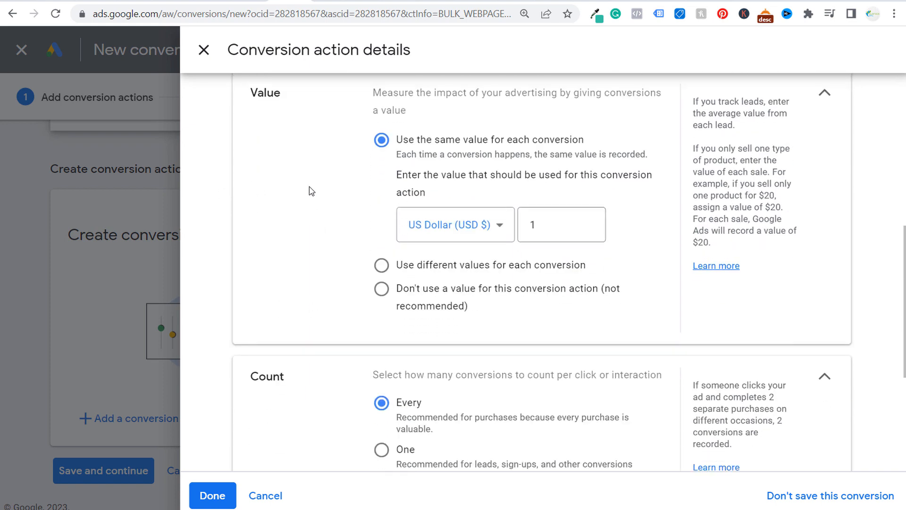
scroll(310, 189, down, 3)
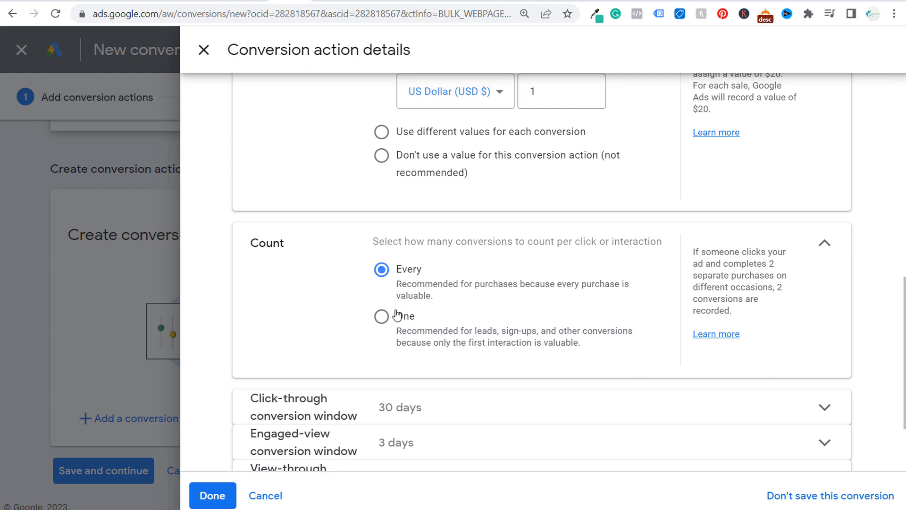
click(380, 320)
Try a 90-day click-through conversion window, set it back to 30 days, and collapse the section.
scroll(279, 295, down, 2)
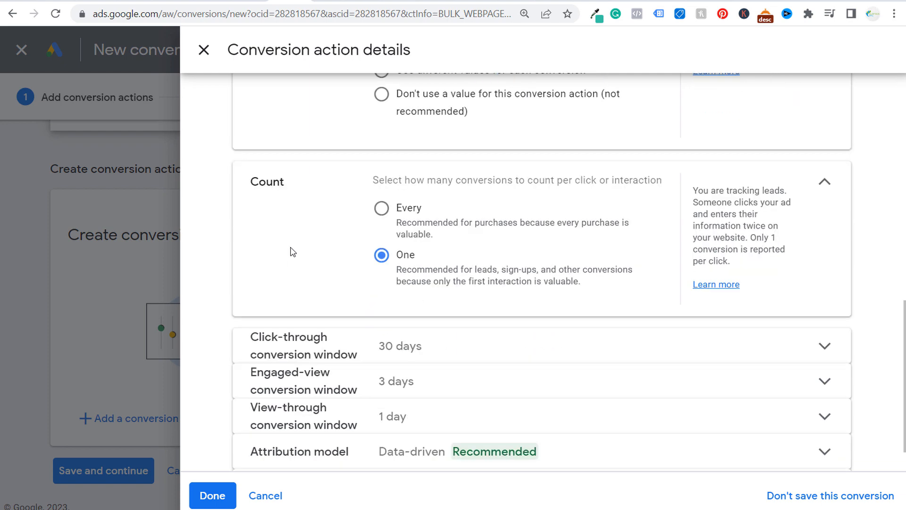
click(427, 303)
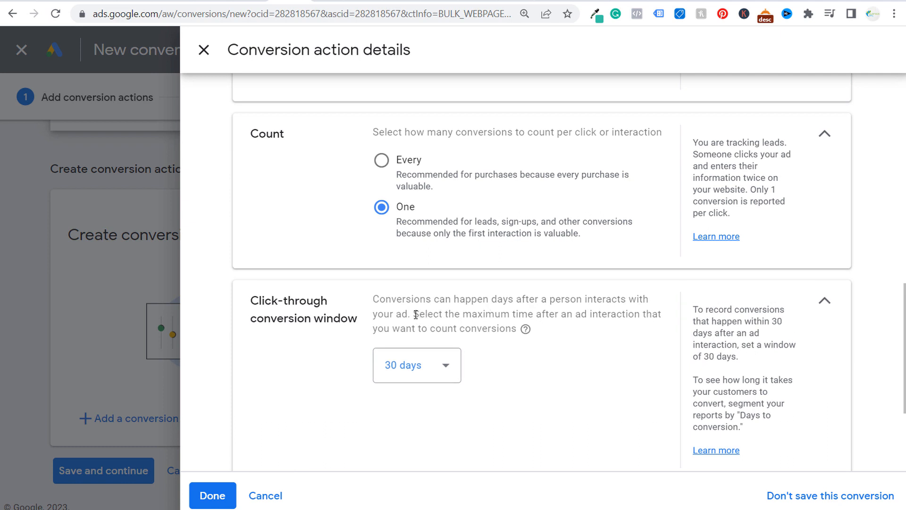
drag(416, 314, 590, 314)
click(501, 327)
scroll(580, 366, down, 3)
click(450, 236)
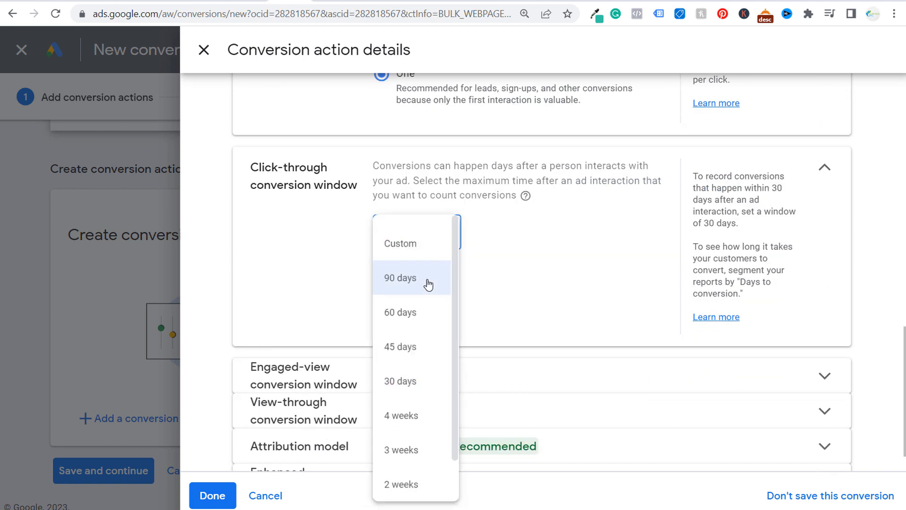
click(430, 281)
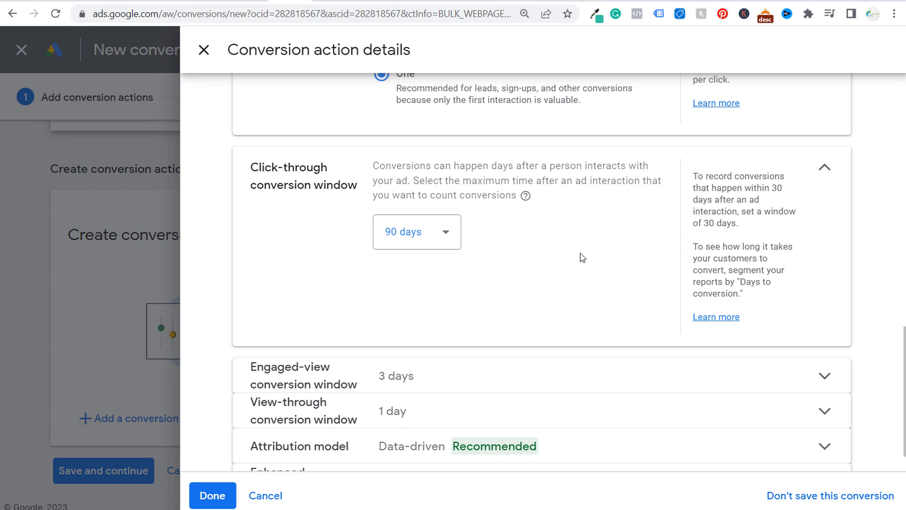
click(436, 238)
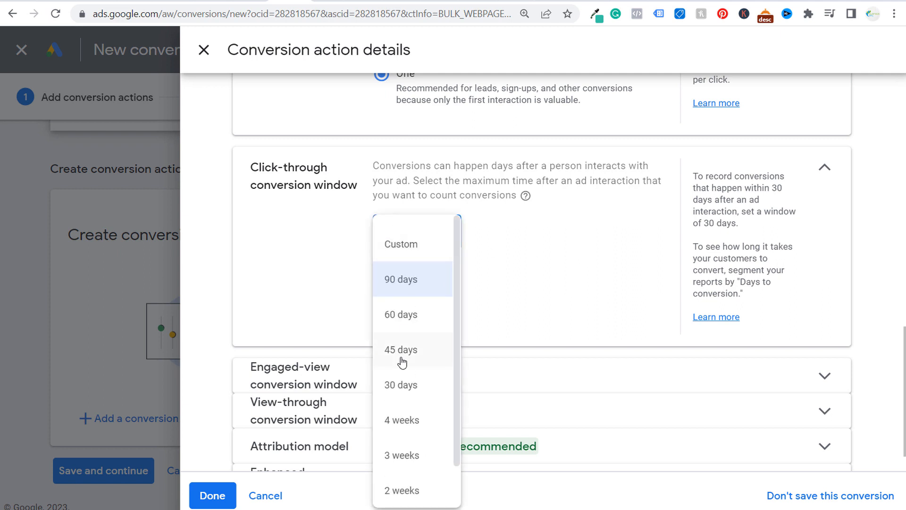
click(402, 388)
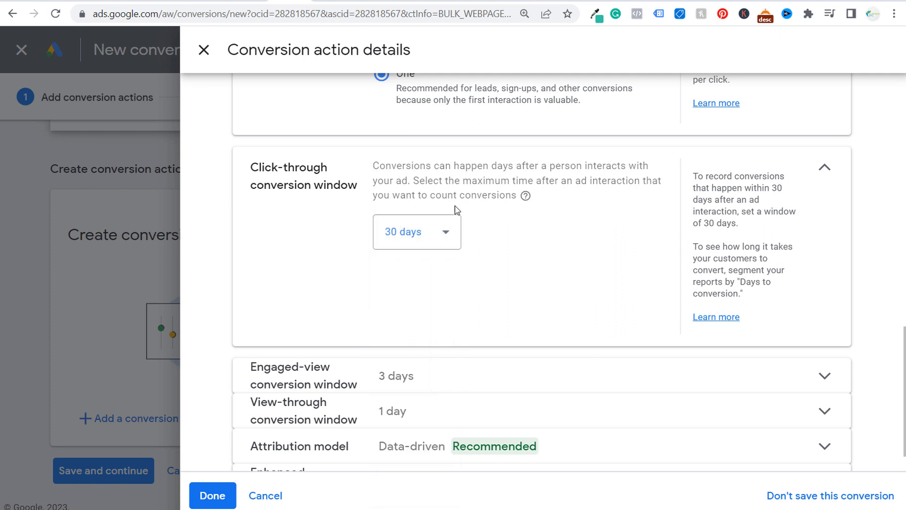
click(825, 168)
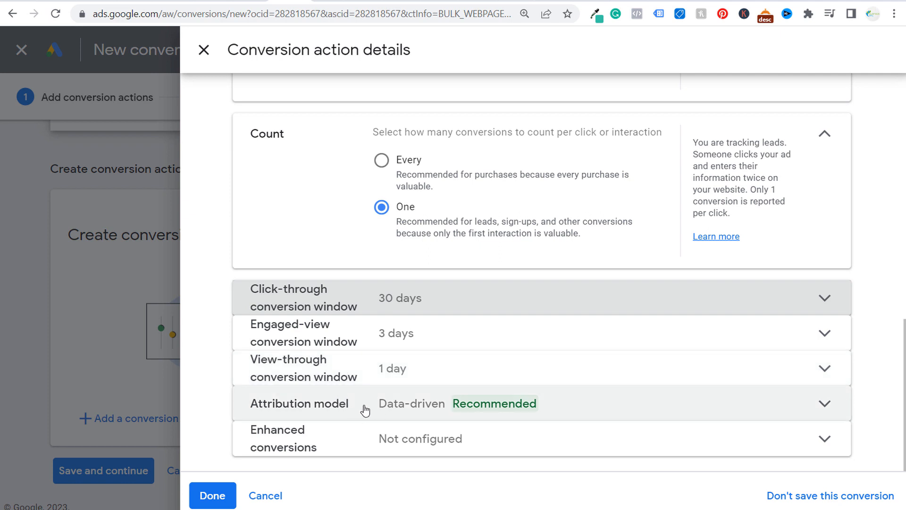
Review the attribution model, leaving it Data-driven, and save the finished conversion action to continue to the setup instructions.
click(418, 407)
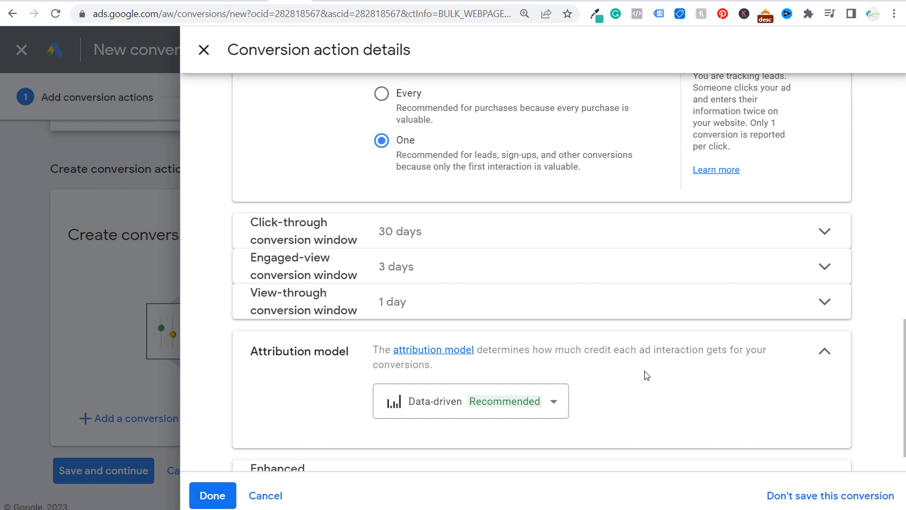
click(825, 354)
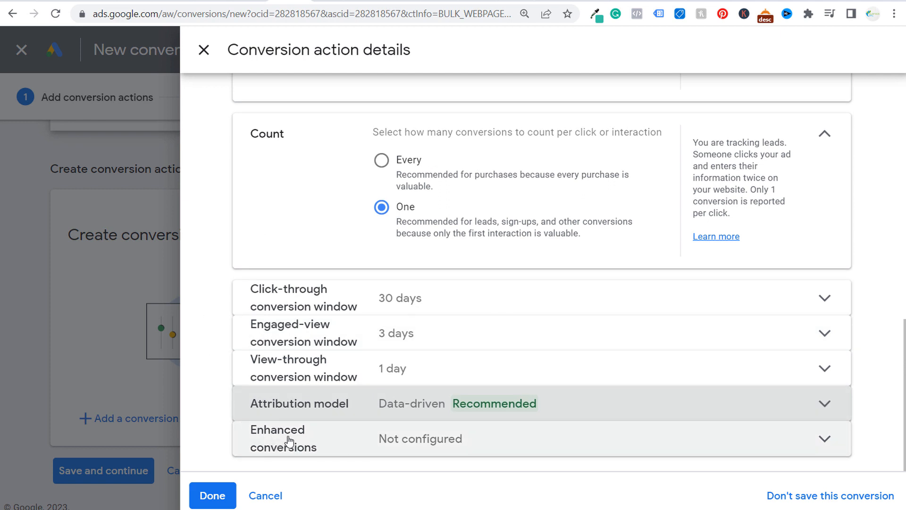
click(213, 495)
scroll(304, 318, down, 2)
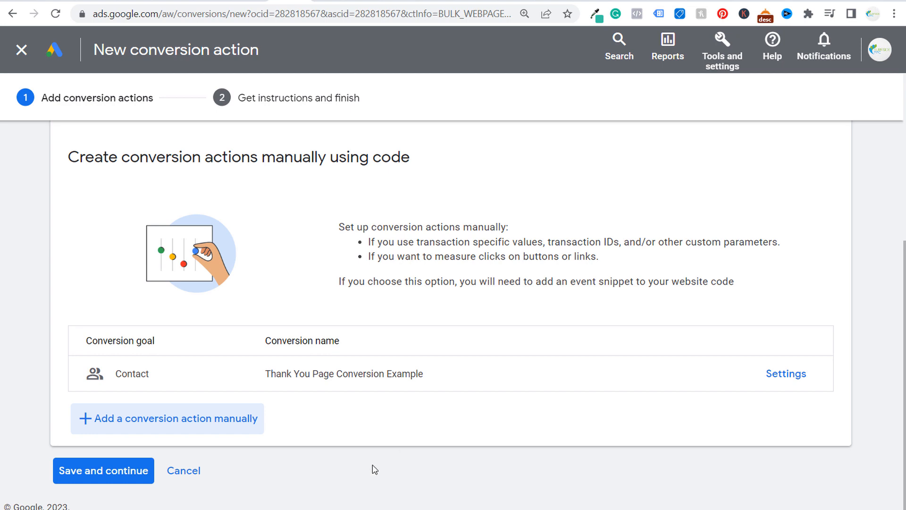
click(103, 471)
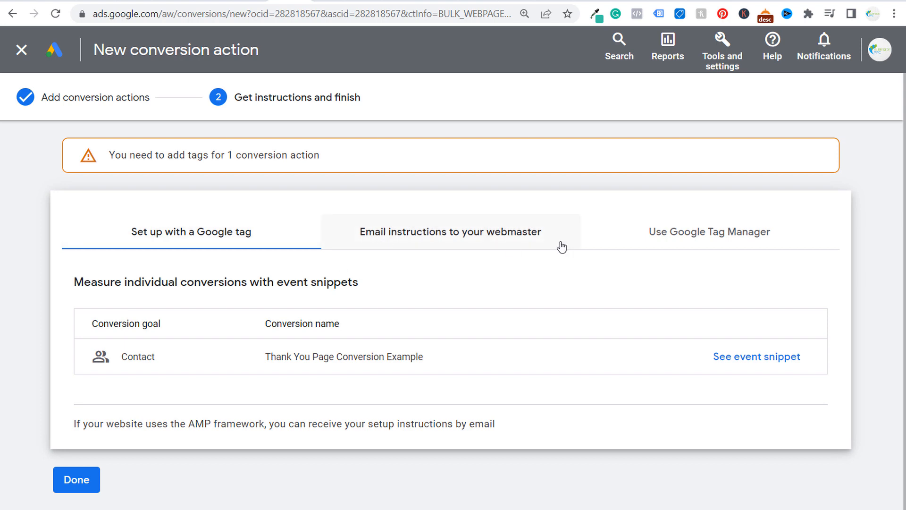
Show the Google Tag Manager instructions for the new conversion action and review its conversion ID and label.
click(709, 236)
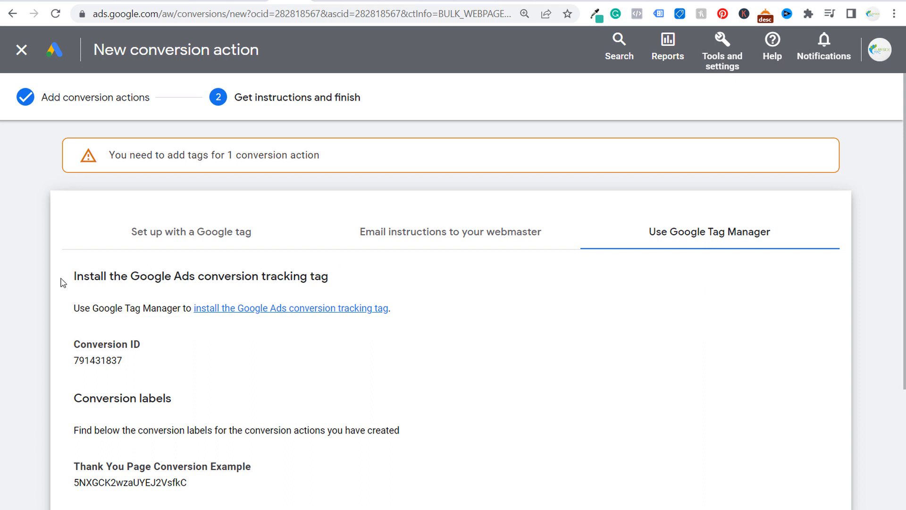
drag(77, 277, 326, 274)
click(326, 274)
scroll(480, 264, down, 2)
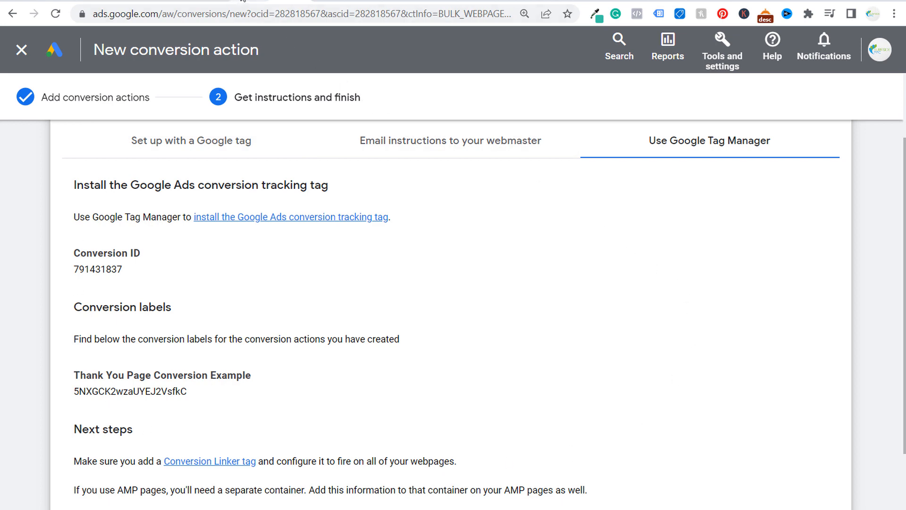
Switch to Google Tag Manager and create a new tag of type Google Ads Conversion Tracking.
click(243, 1)
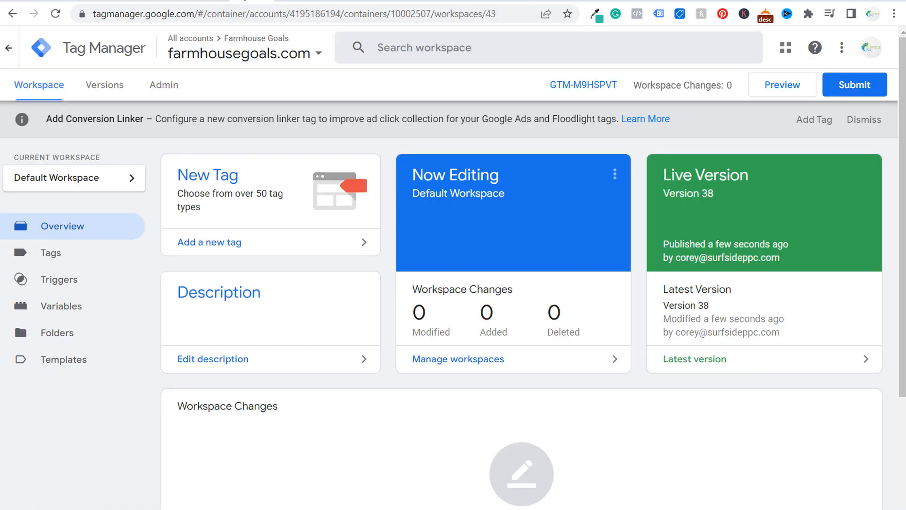
click(260, 250)
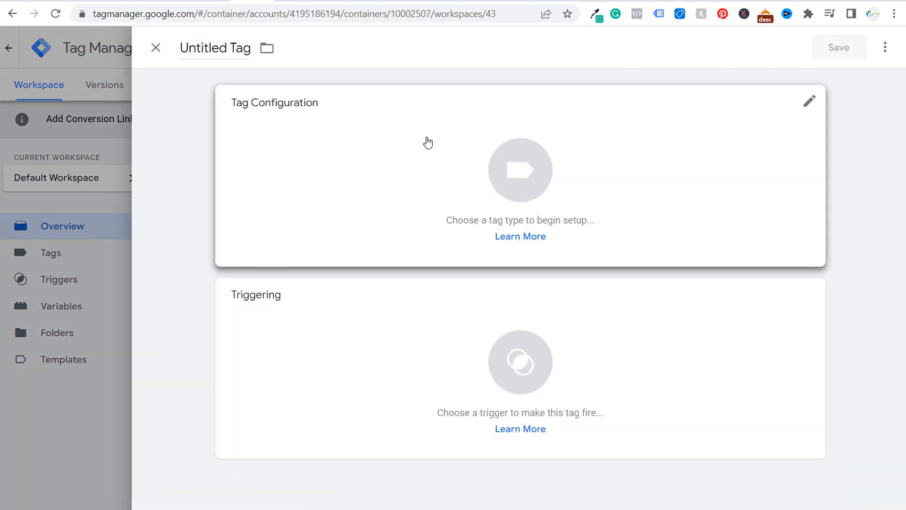
click(440, 151)
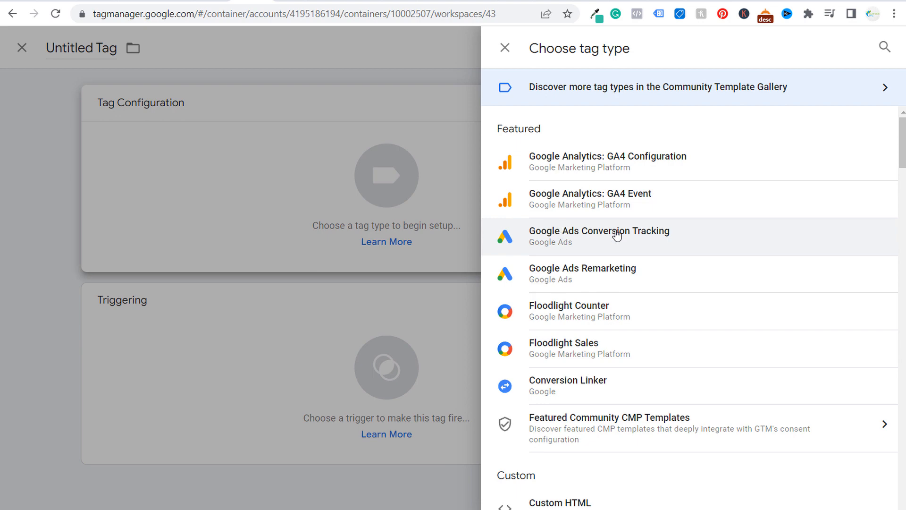
click(646, 242)
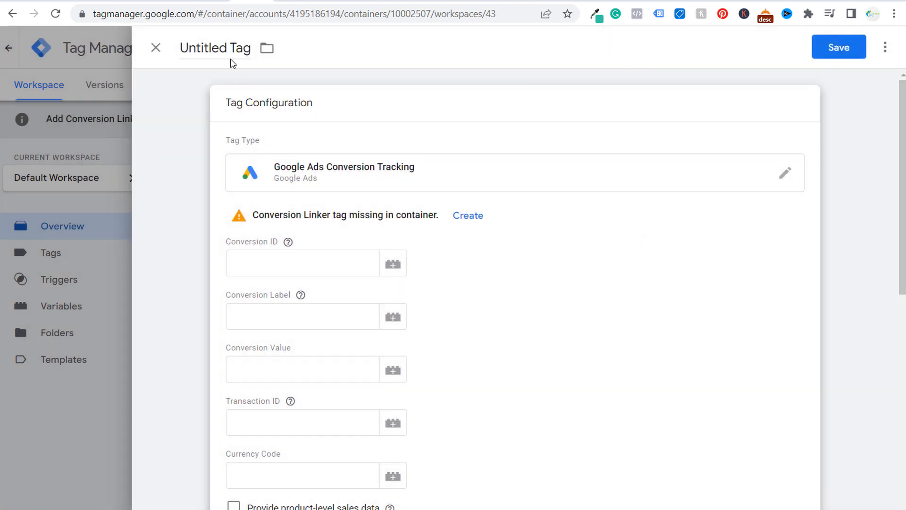
Name the tag "Thank You Page Example Tag" and reopen its configuration for editing.
click(201, 47)
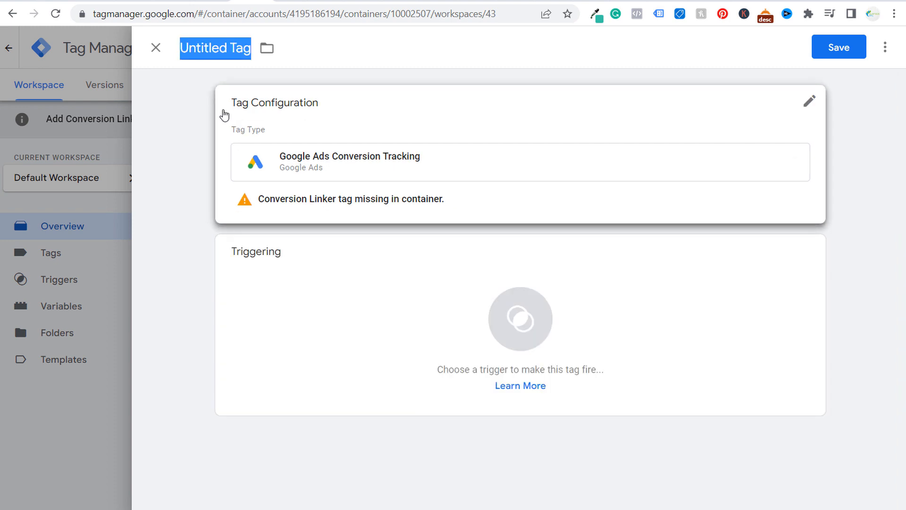
text(Thank You )
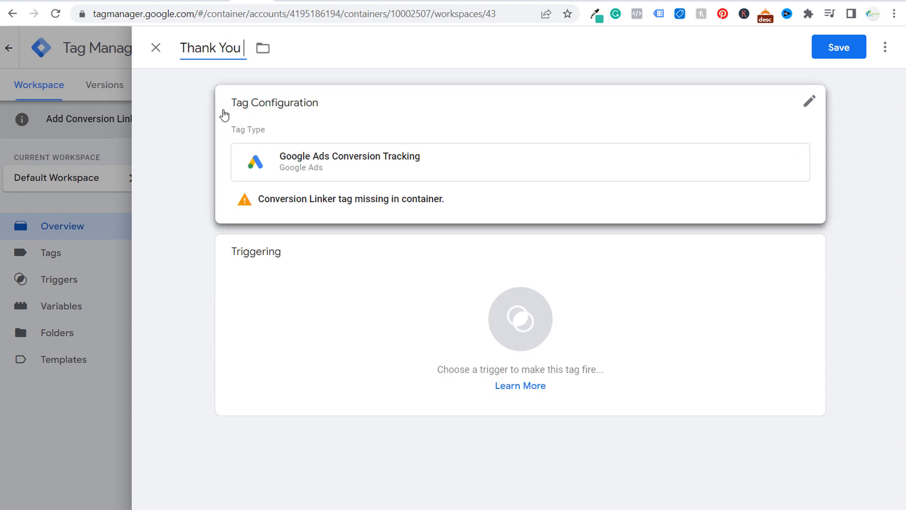
text(Page Examp)
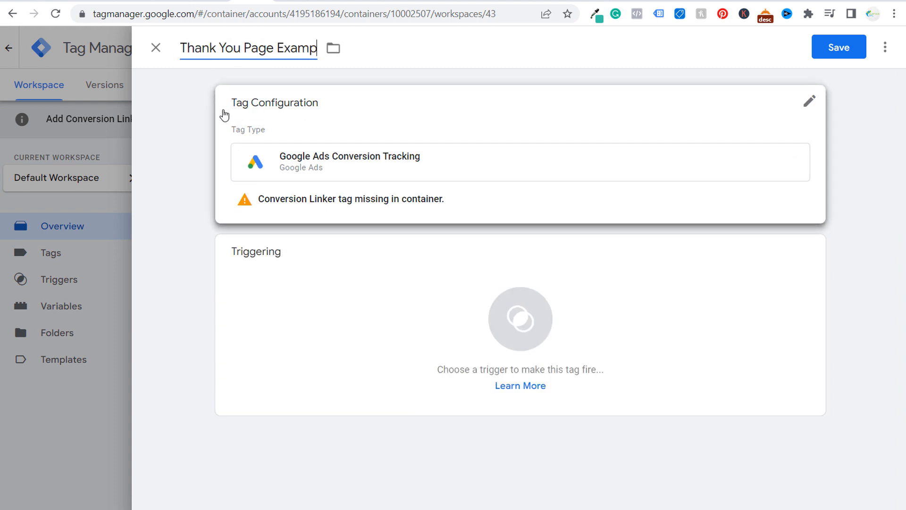
text(le Tag)
click(650, 112)
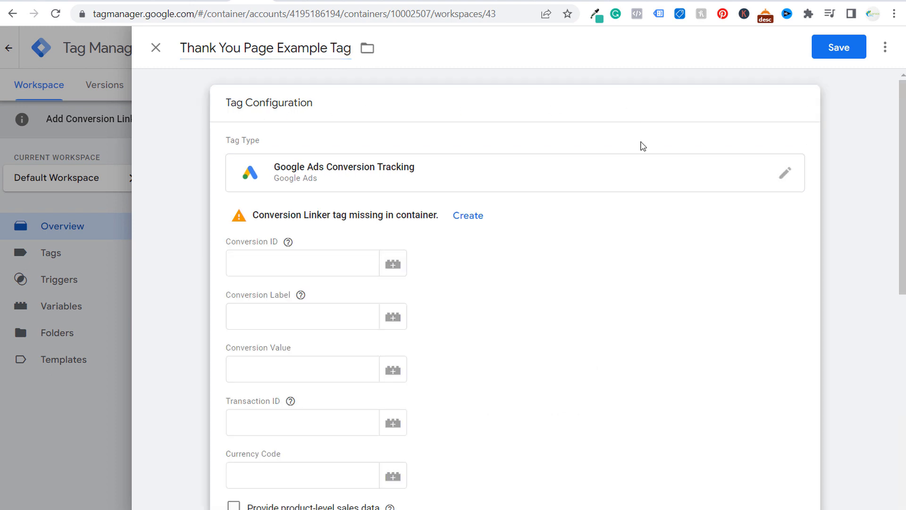
Copy the conversion ID from the Google Ads instructions into the tag's Conversion ID field in Google Tag Manager.
scroll(628, 263, down, 1)
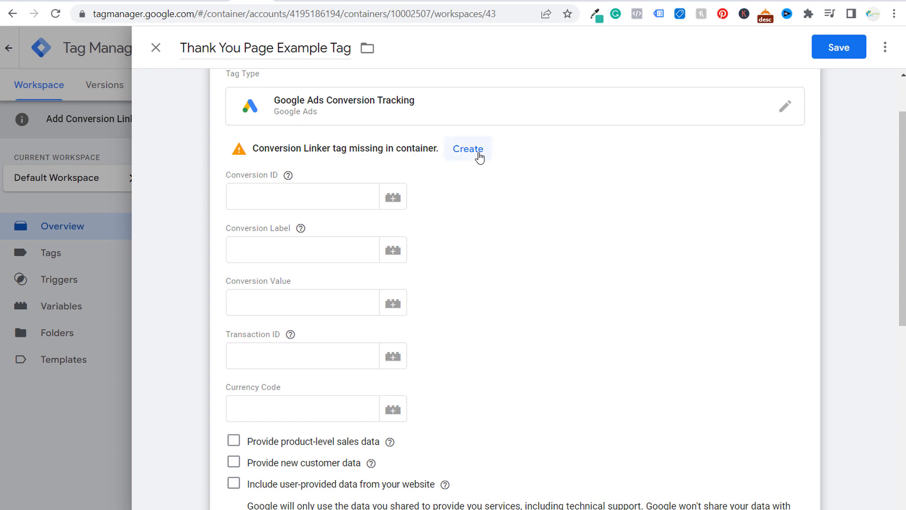
click(293, 1)
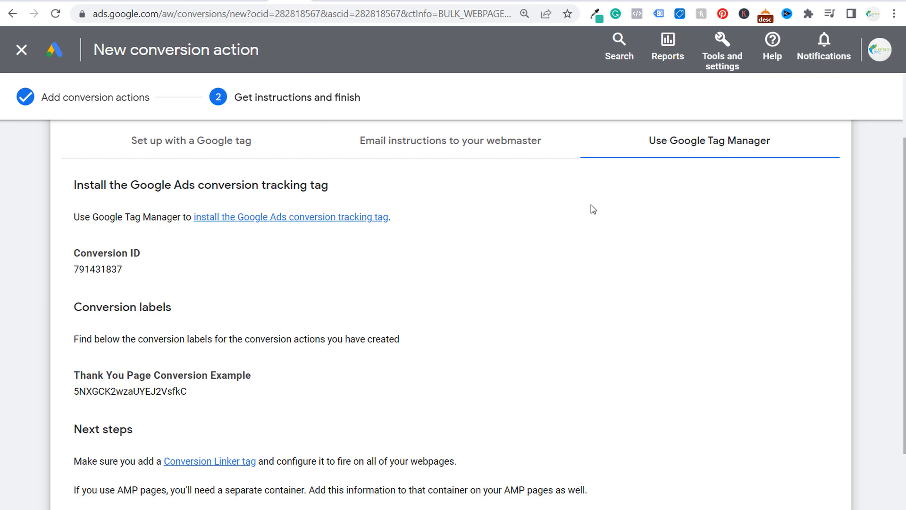
scroll(500, 215, down, 2)
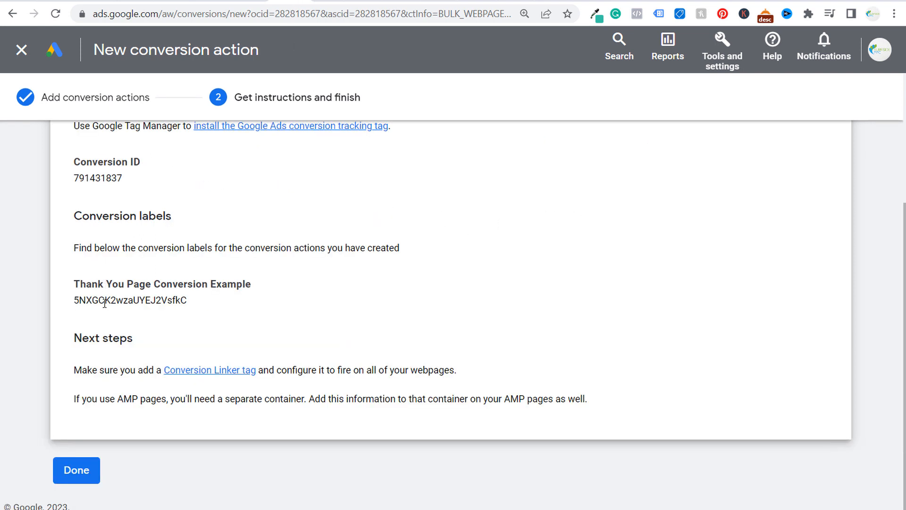
double_click(99, 178)
key(ctrl+c)
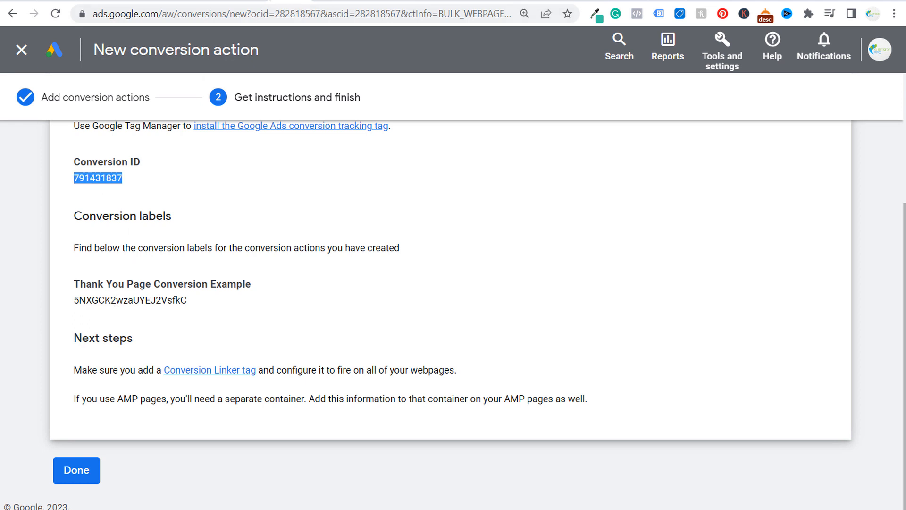
click(248, 1)
click(273, 187)
key(ctrl+v)
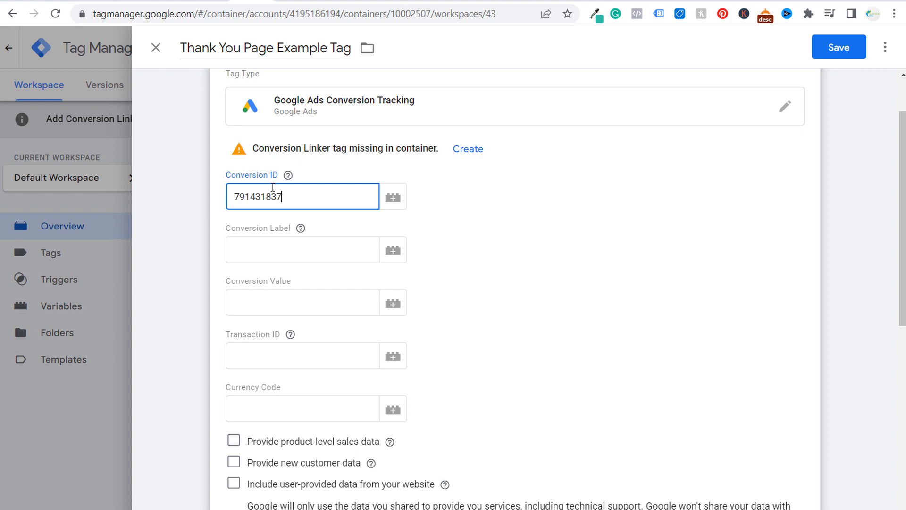
Copy the Thank You Page Conversion Example label from Google Ads into the tag's Conversion Label field and close the tag configuration editing.
click(288, 2)
double_click(123, 302)
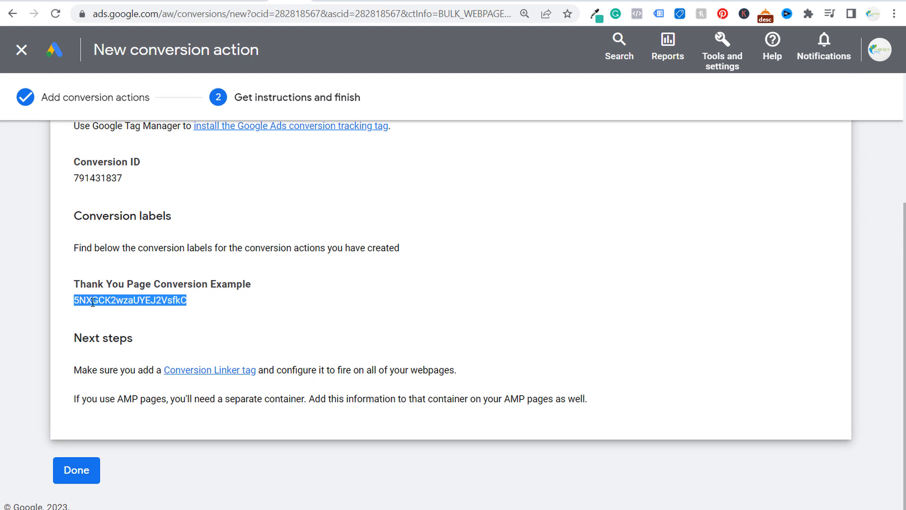
click(219, 3)
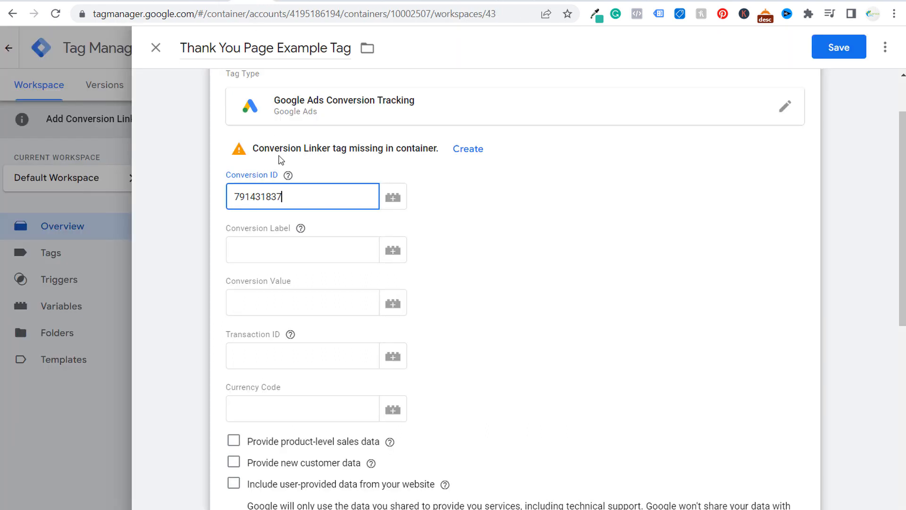
click(283, 246)
key(ctrl+v)
click(562, 286)
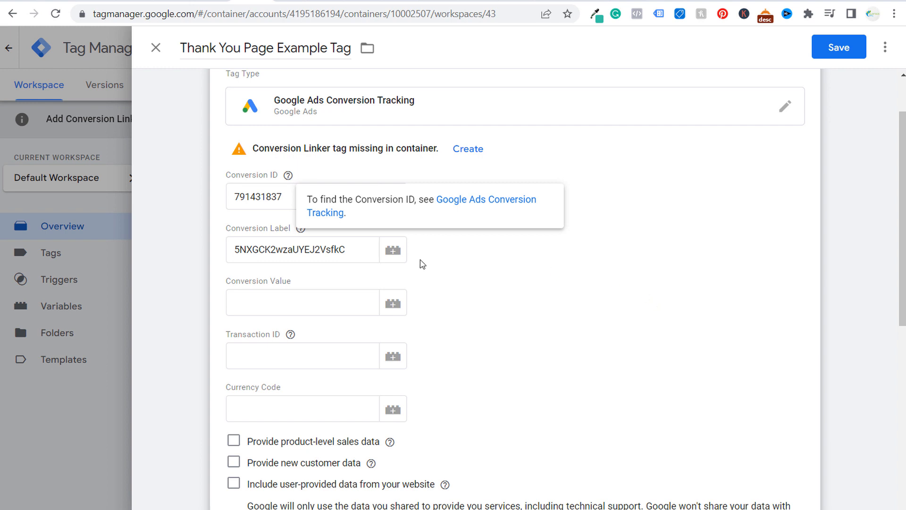
click(196, 150)
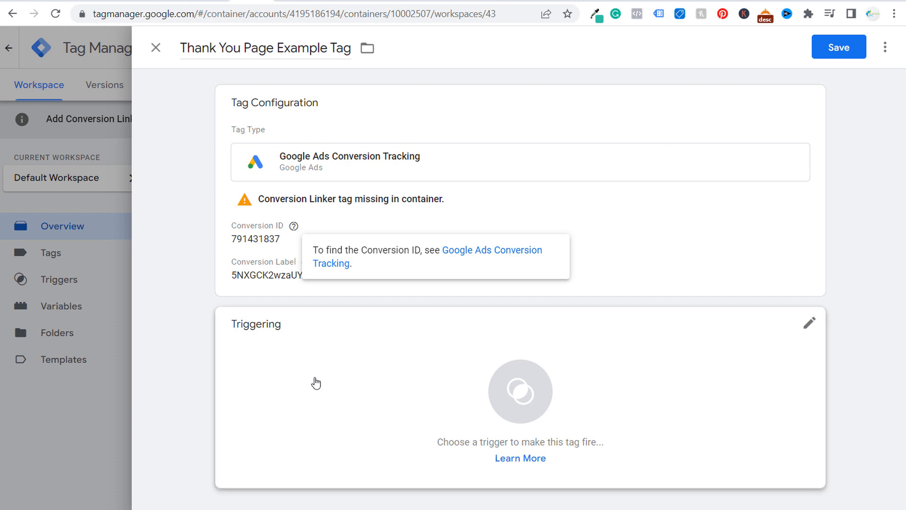
Create a new trigger for the tag and name it "Thank You Page Page View".
click(444, 391)
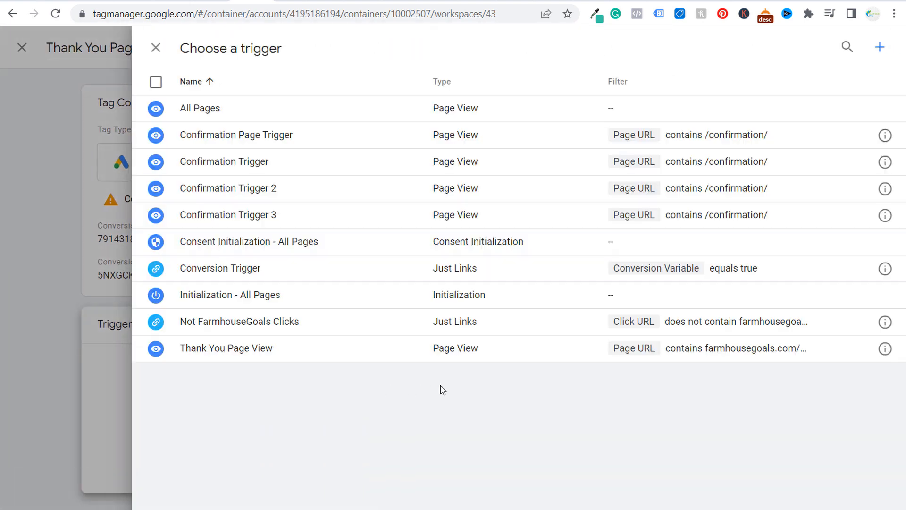
click(881, 47)
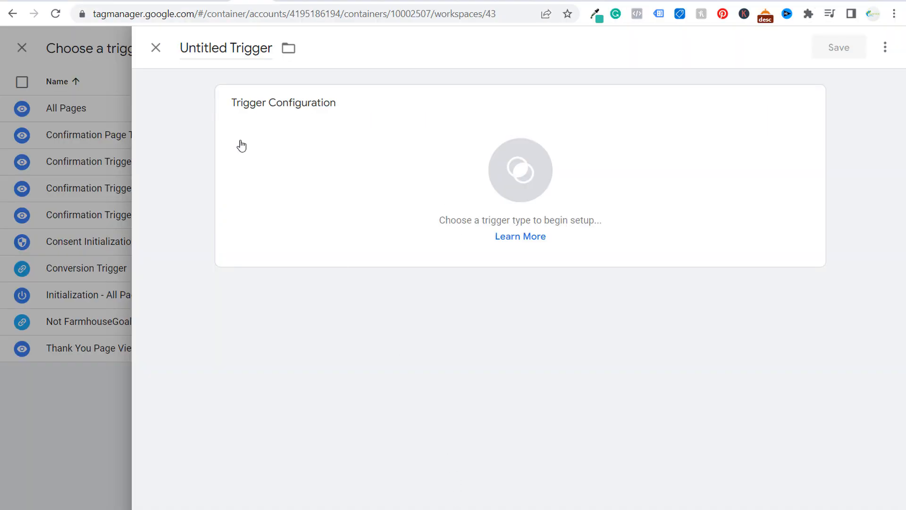
triple_click(197, 47)
text(Th)
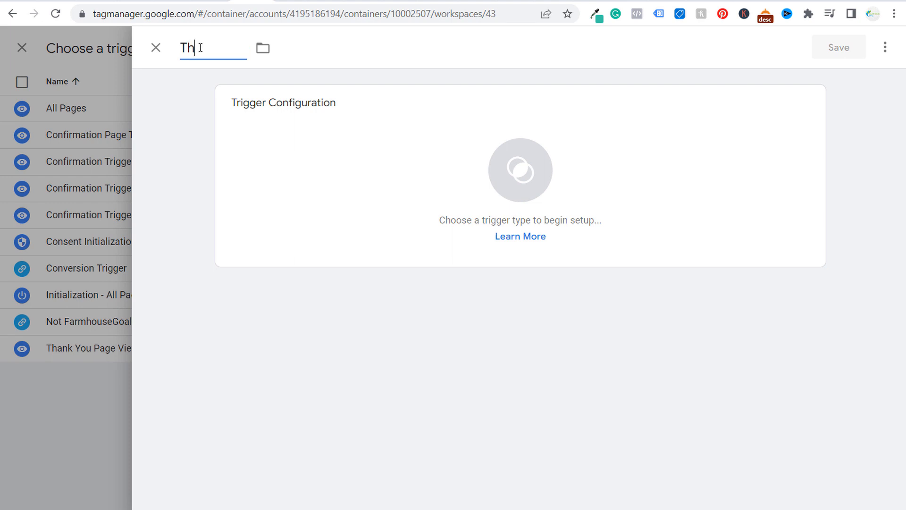
text(ank You Page Page View)
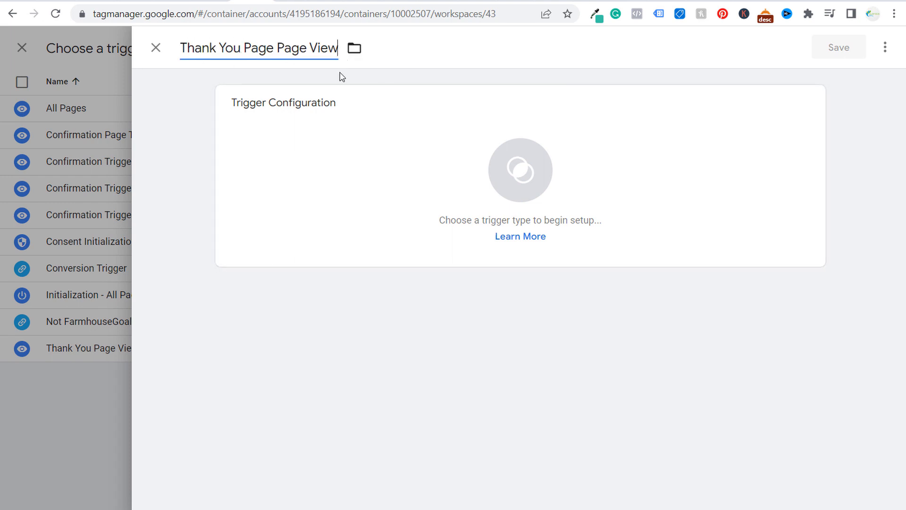
Set the trigger type to Page View, firing on Some Page Views only.
click(414, 168)
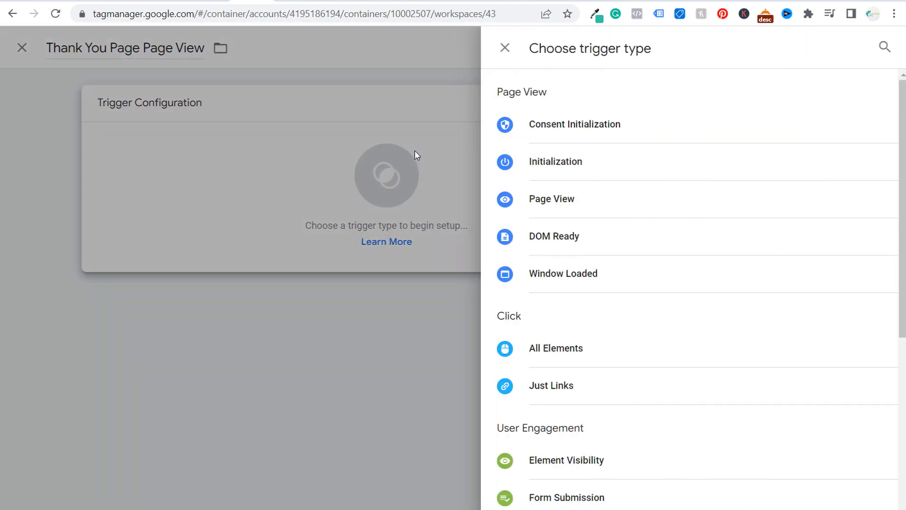
click(607, 202)
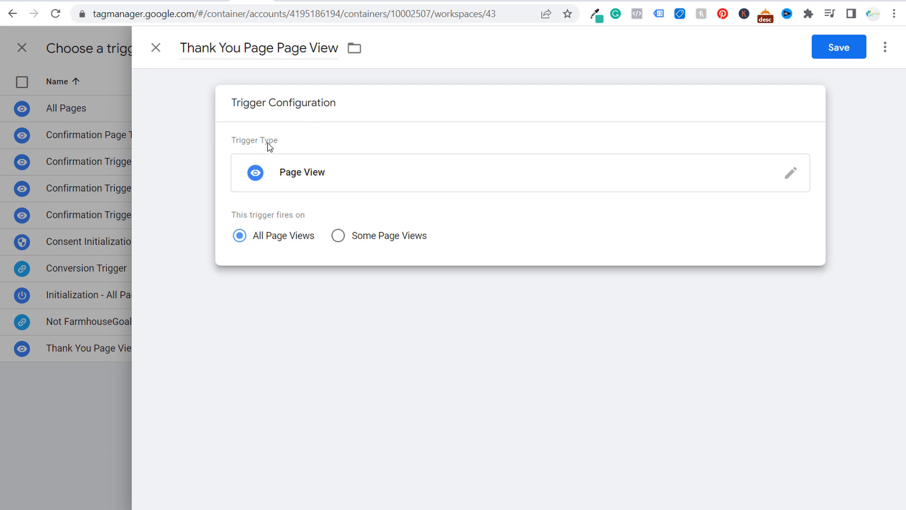
click(341, 237)
Set the firing condition to Page URL contains farmhousegoals.com/thank-you/ and save the trigger.
click(353, 288)
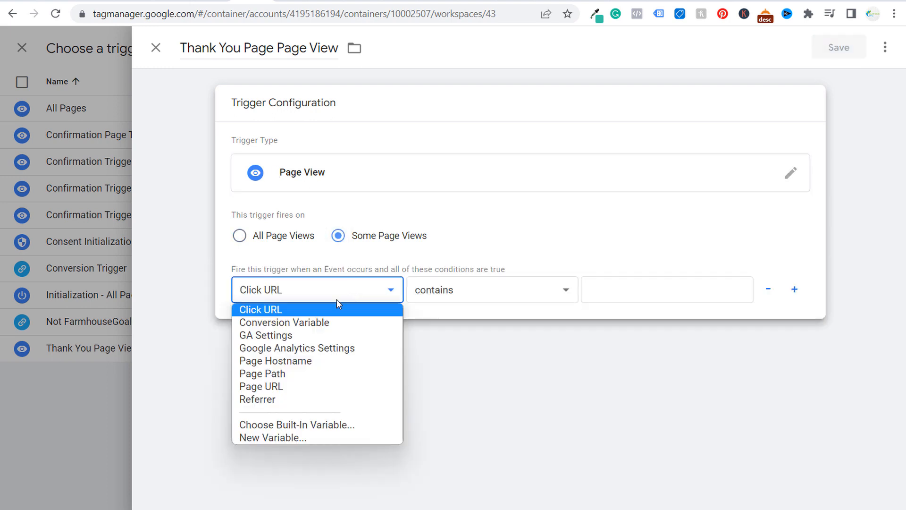
click(279, 387)
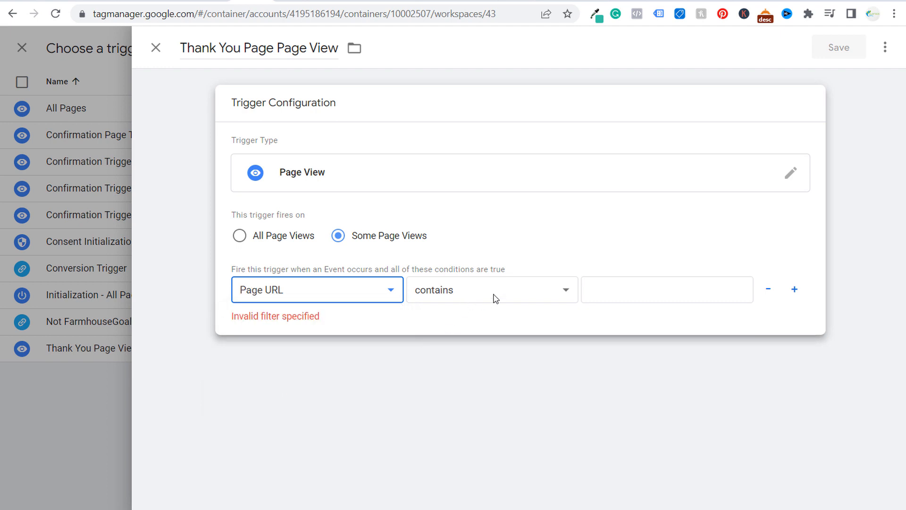
click(603, 306)
text(f)
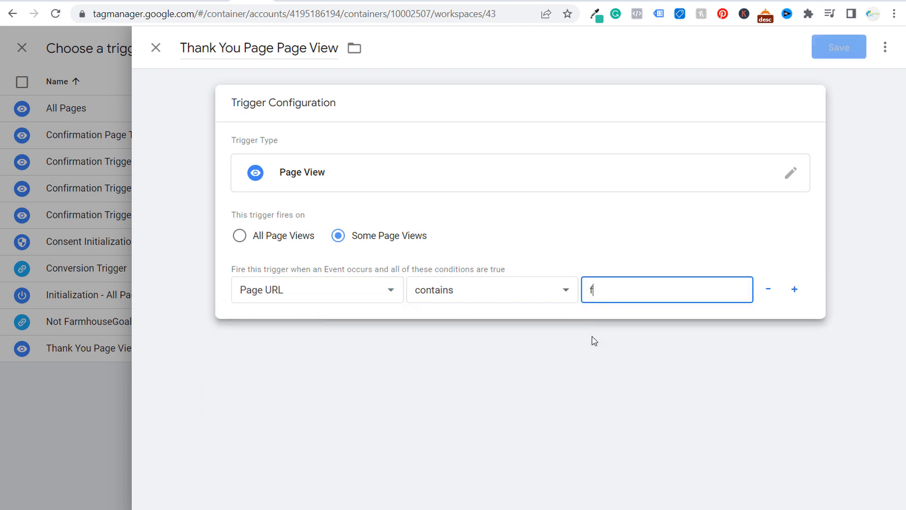
text(armhousegoals)
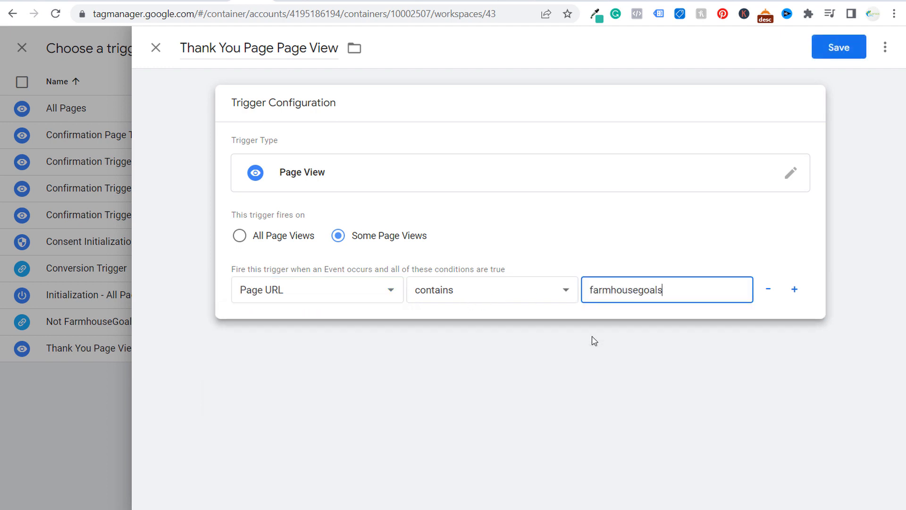
text(.com/thank-you/)
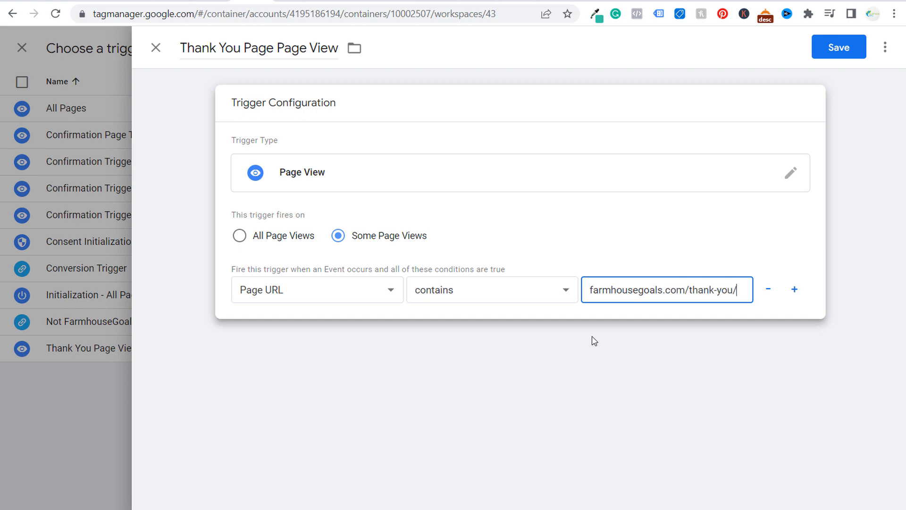
drag(609, 290, 739, 296)
click(749, 292)
click(838, 56)
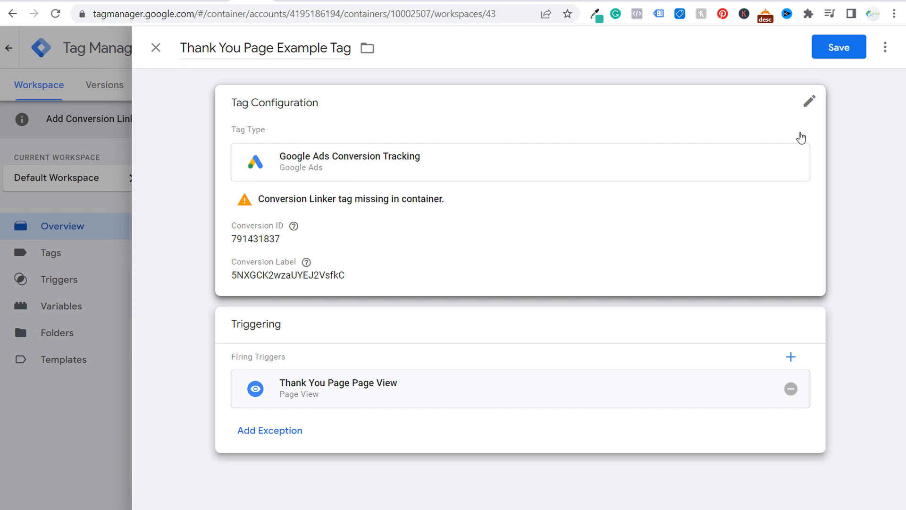
Save the Thank You Page Example Tag and start a new tag with the Conversion Linker tag type.
click(838, 47)
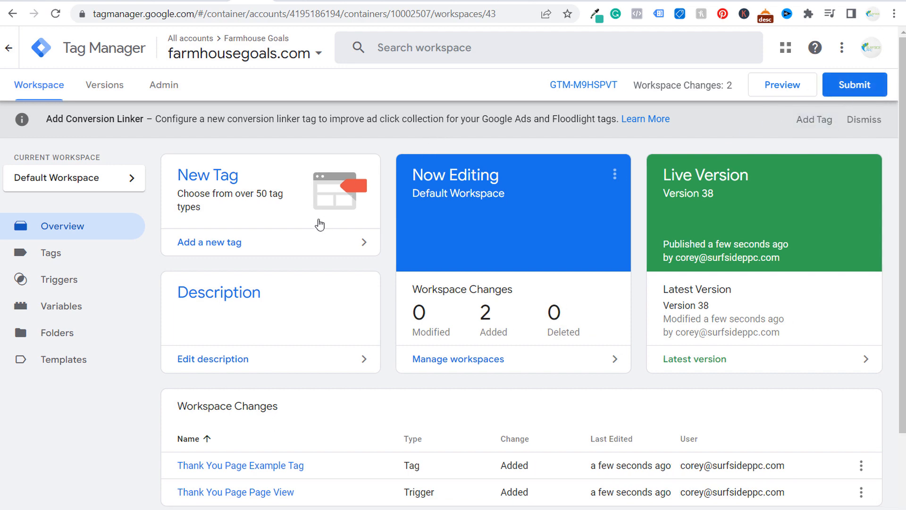
click(280, 241)
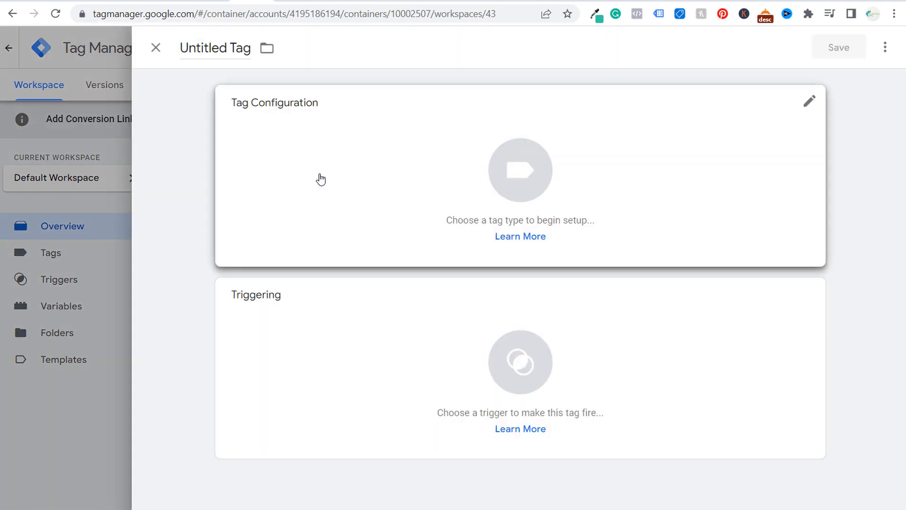
click(319, 178)
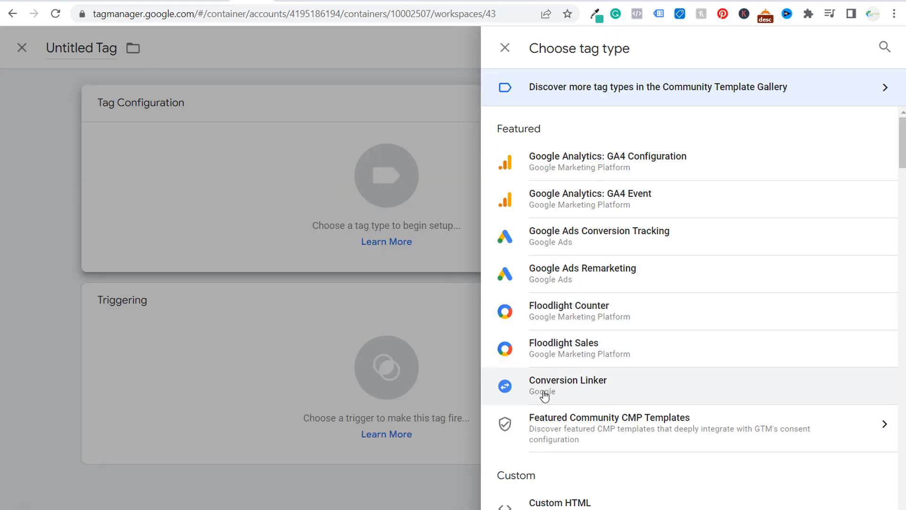
click(885, 47)
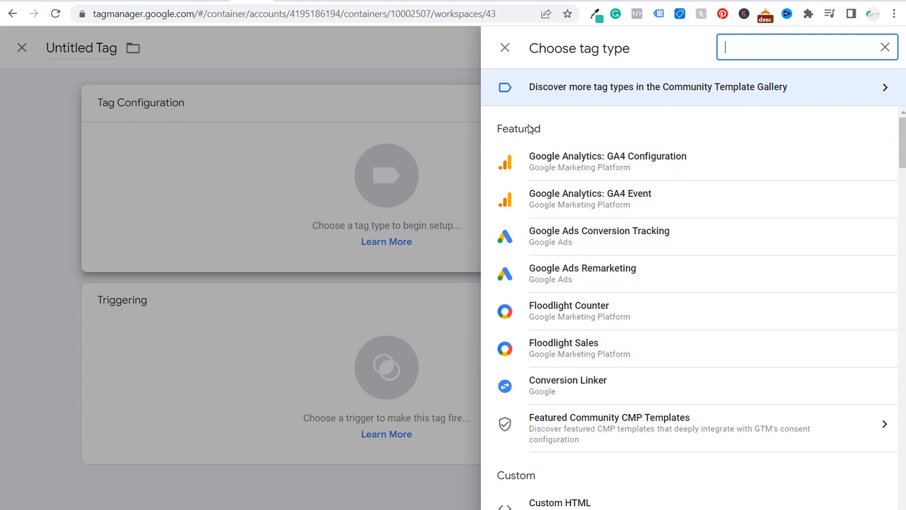
click(570, 389)
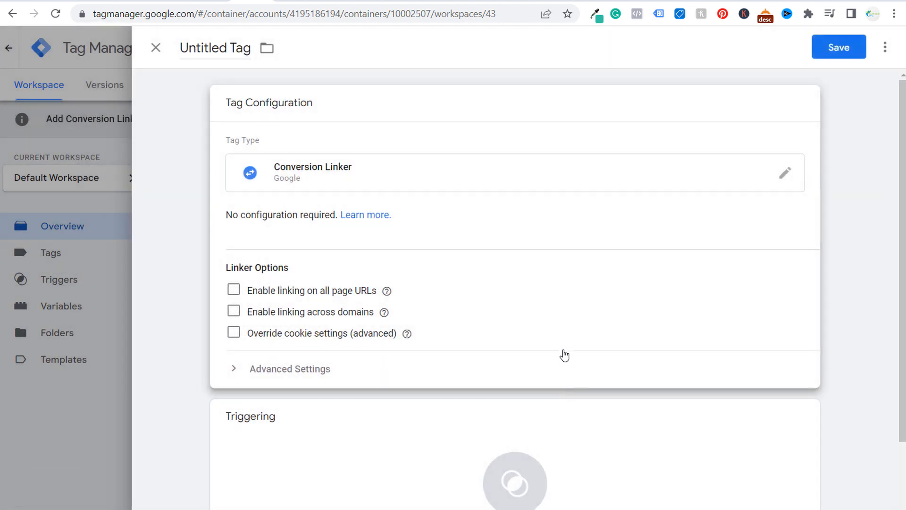
Enable linking on all page URLs for the Conversion Linker tag and set it to fire on the All Pages trigger.
click(234, 290)
click(179, 216)
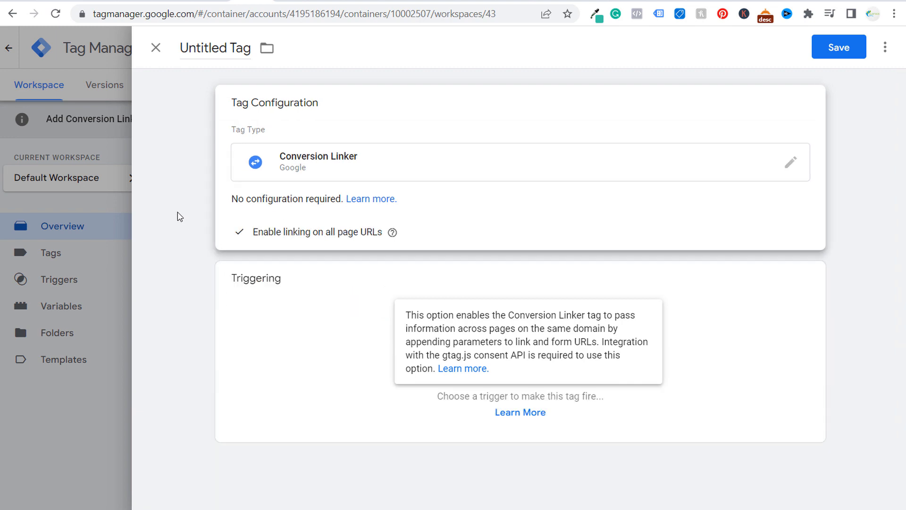
click(356, 340)
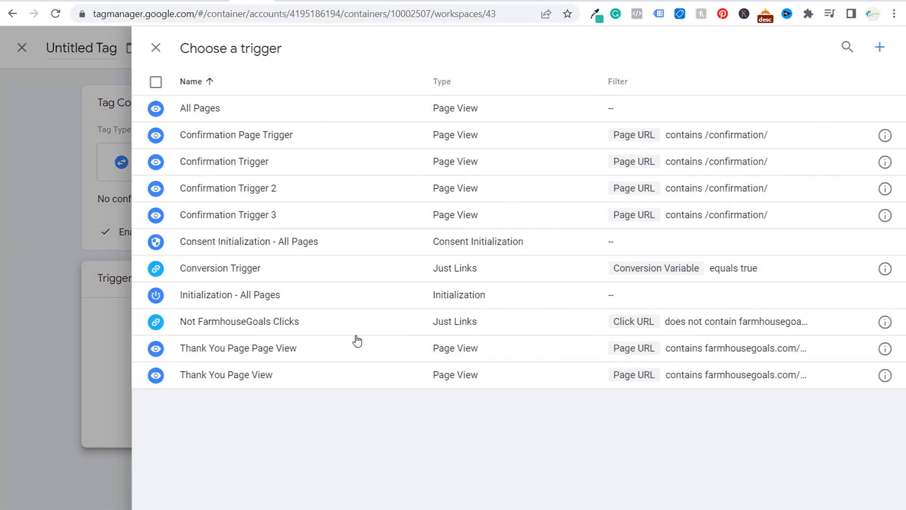
click(285, 113)
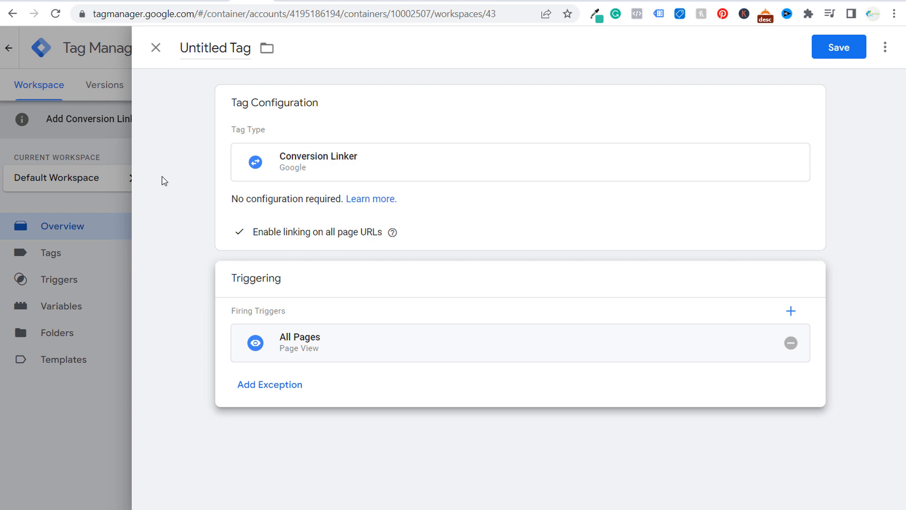
Name the Conversion Linker tag "Google Ads Conversion Linker" and save it.
double_click(211, 49)
key(ctrl+a)
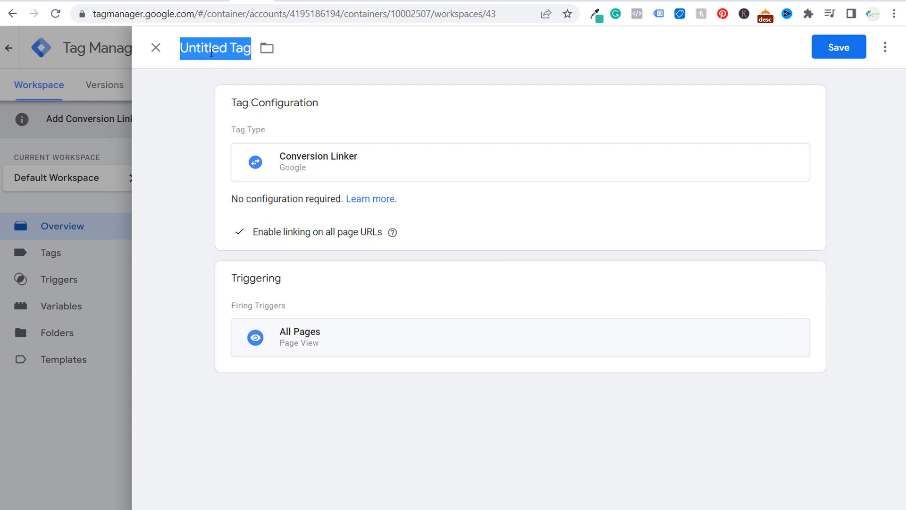
text(Google Ads Conv)
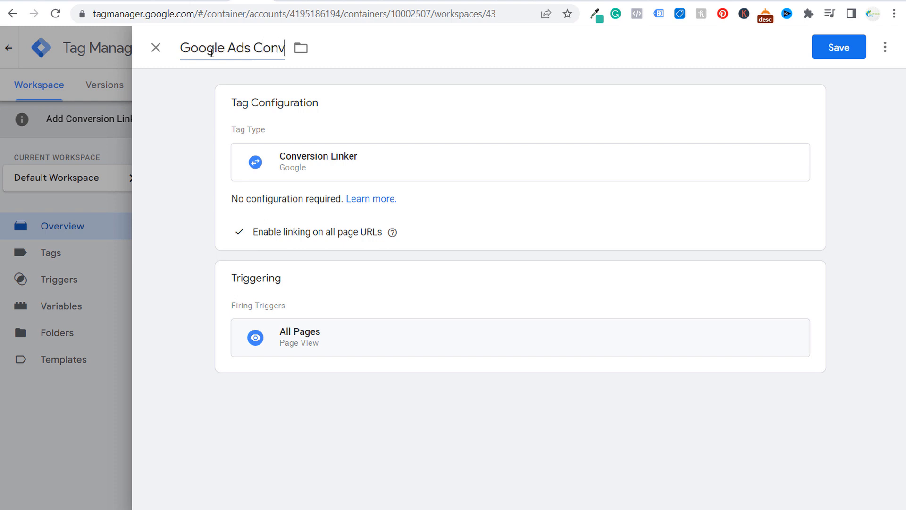
text(ersion Linker)
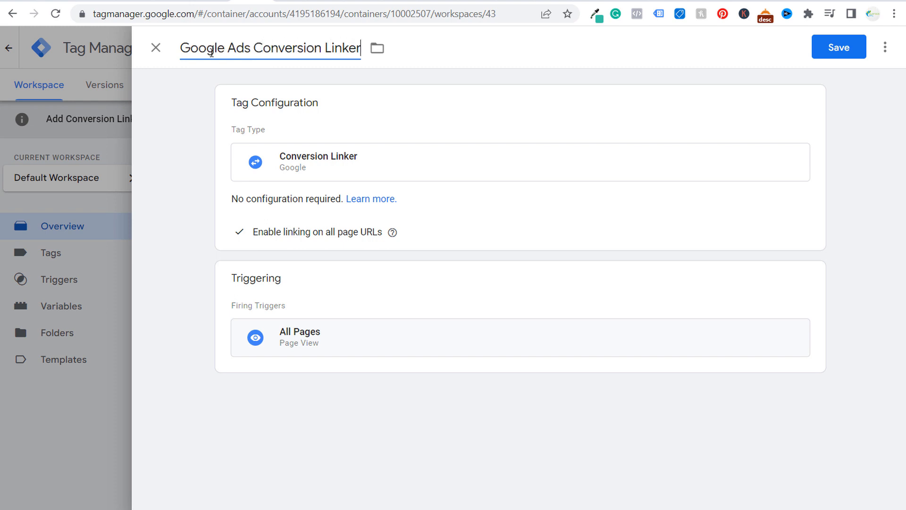
click(837, 47)
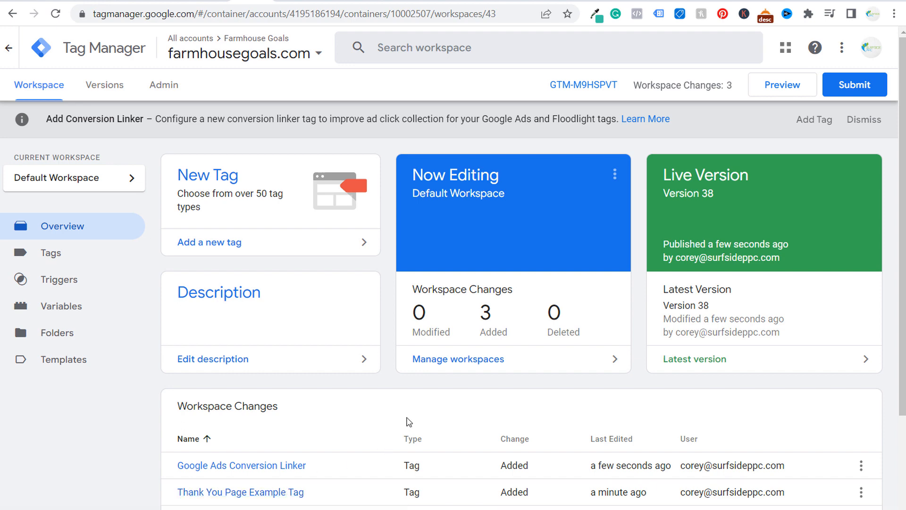
Publish the workspace changes live with a version name and the description "Added Google Ads conversion tracking for thank you page and added Conversion Linker tag.".
click(855, 85)
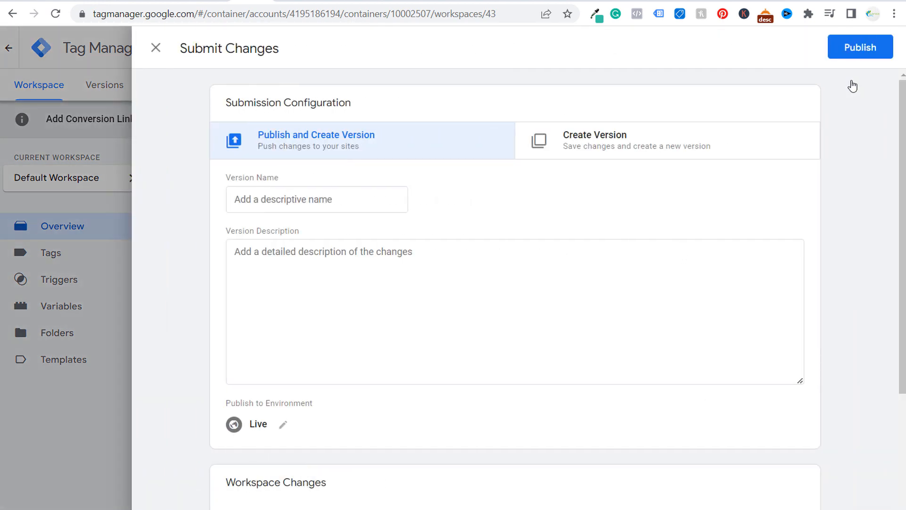
click(332, 202)
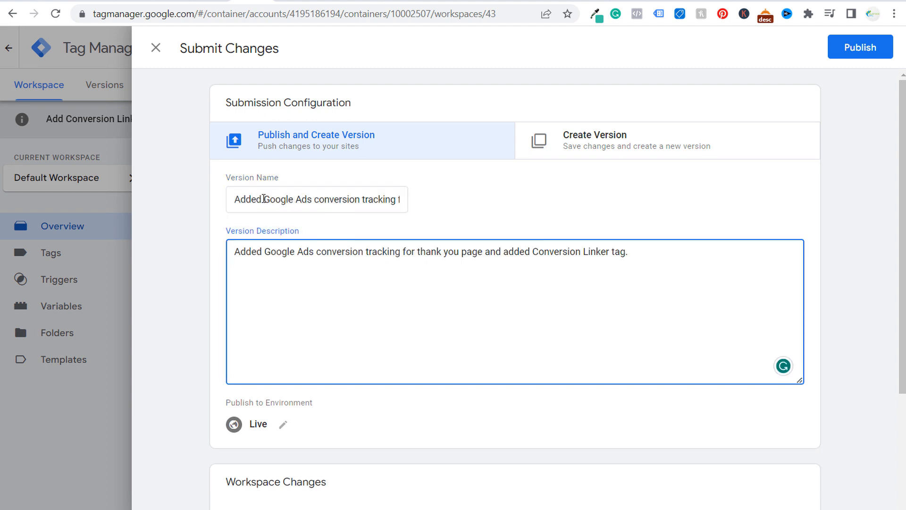
click(263, 199)
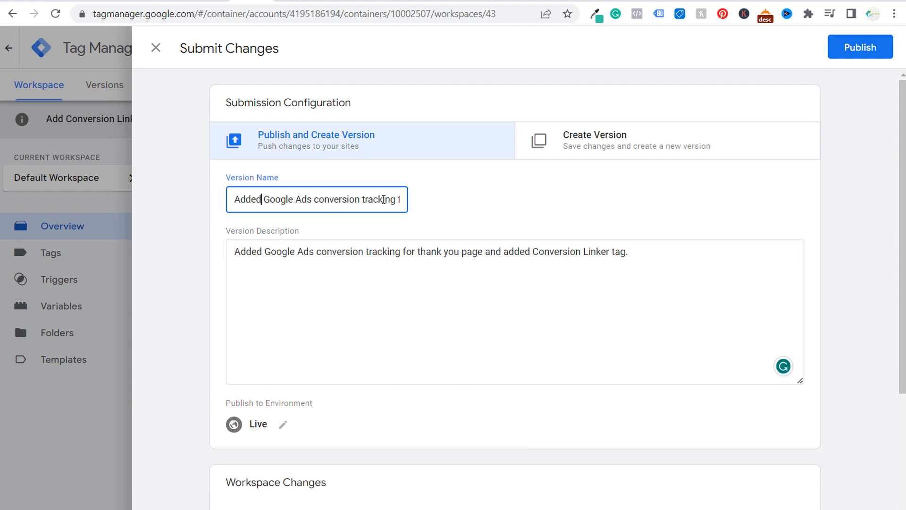
drag(262, 199, 381, 216)
click(303, 251)
drag(274, 253, 628, 252)
click(680, 210)
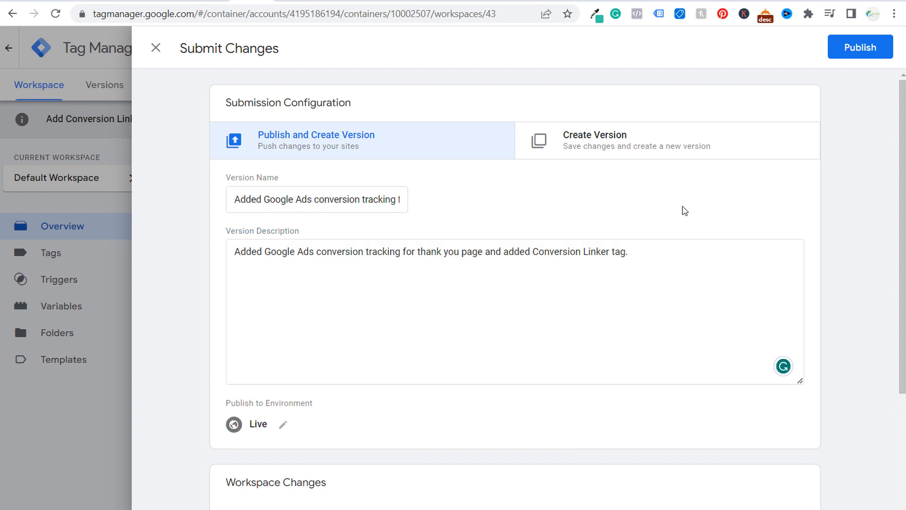
click(858, 49)
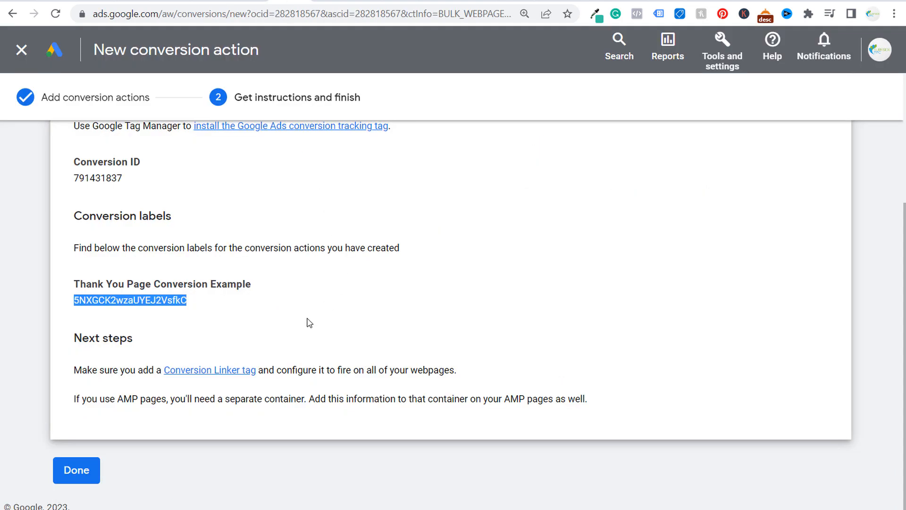
Switch to Google Ads, review the Tag Manager setup instructions and next steps, and finish the new conversion action.
click(308, 323)
scroll(150, 288, up, 2)
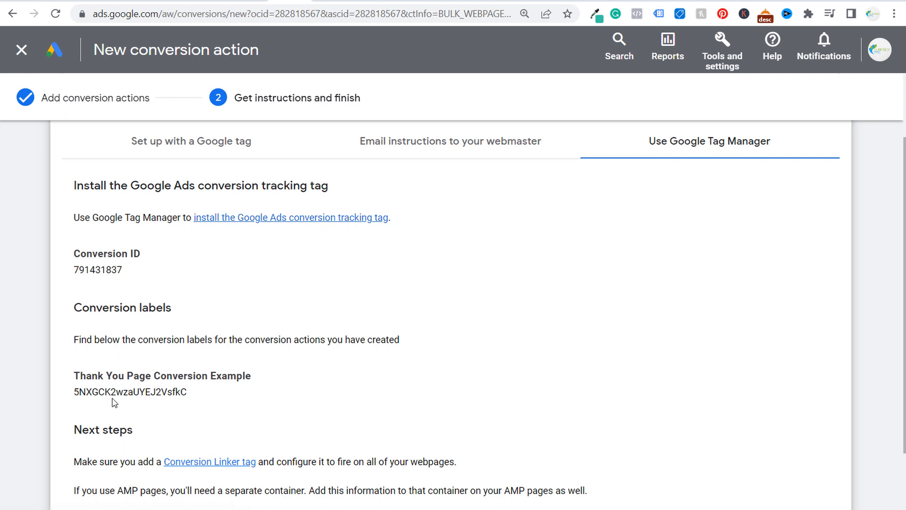
scroll(116, 393, down, 2)
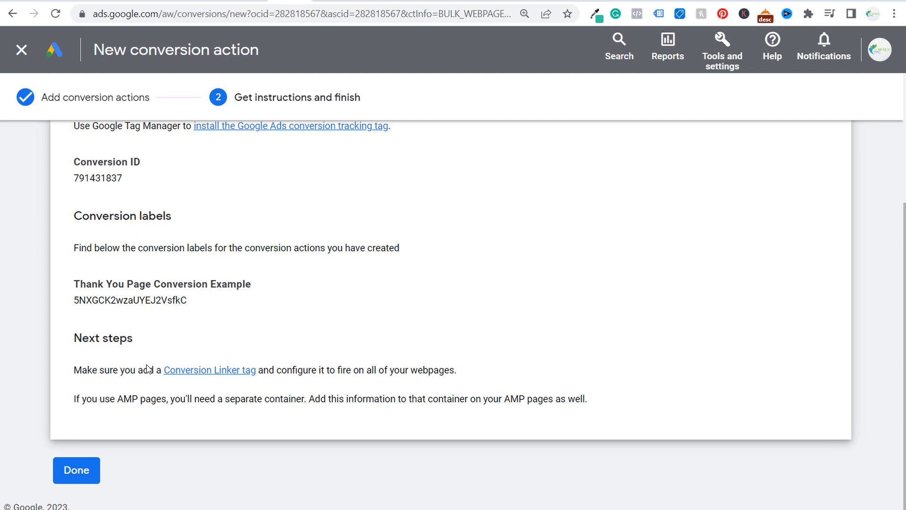
drag(80, 369, 458, 372)
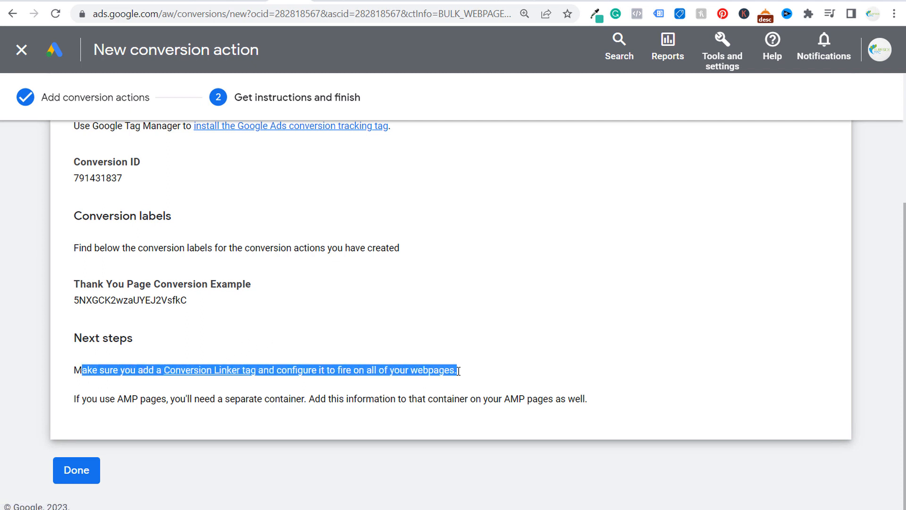
click(505, 339)
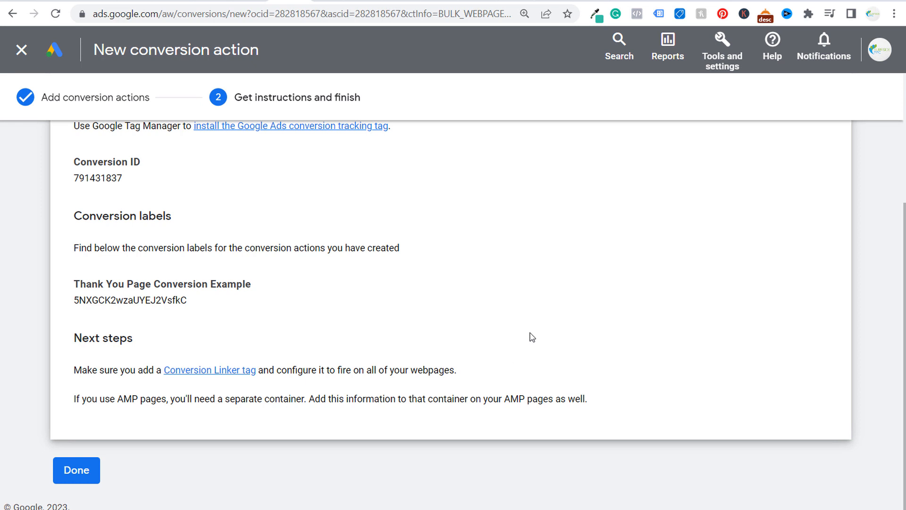
click(66, 471)
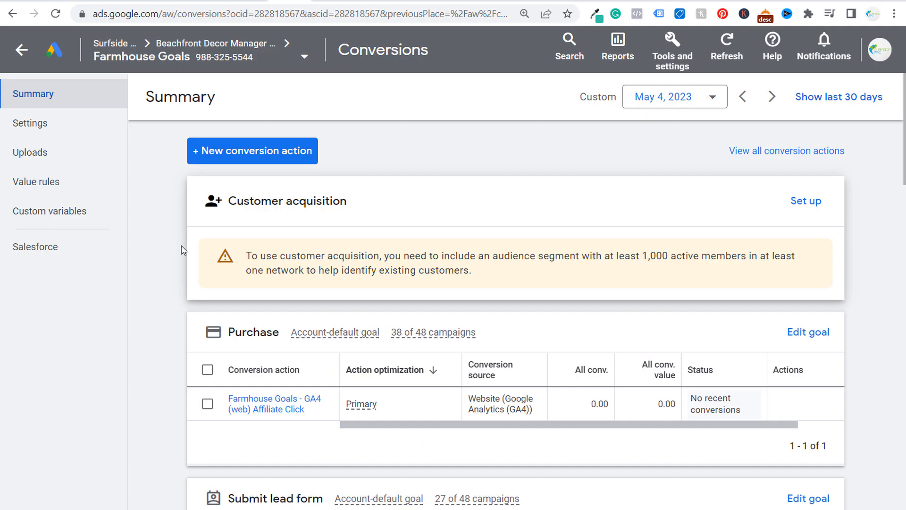
Locate the Thank You Page Conversion Example action under the Contact goal in the conversions summary.
scroll(181, 248, down, 5)
scroll(161, 226, down, 2)
scroll(167, 222, down, 4)
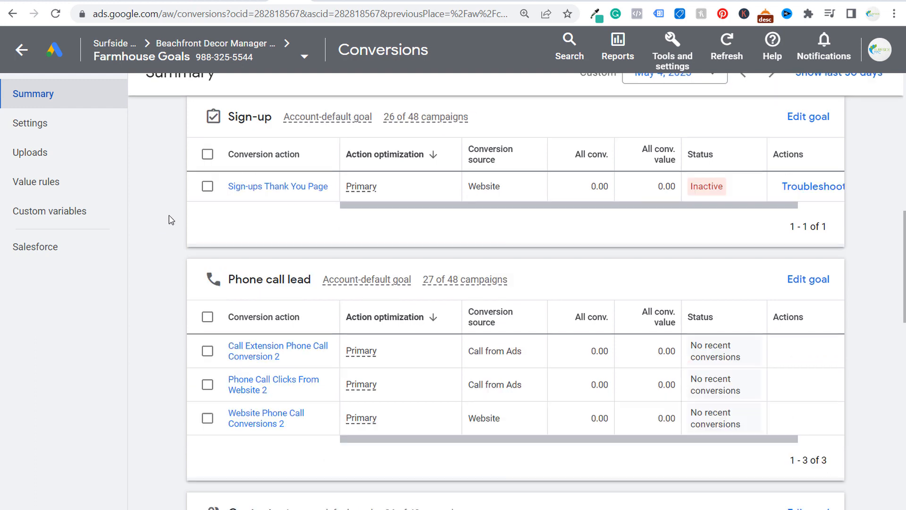
scroll(177, 241, down, 4)
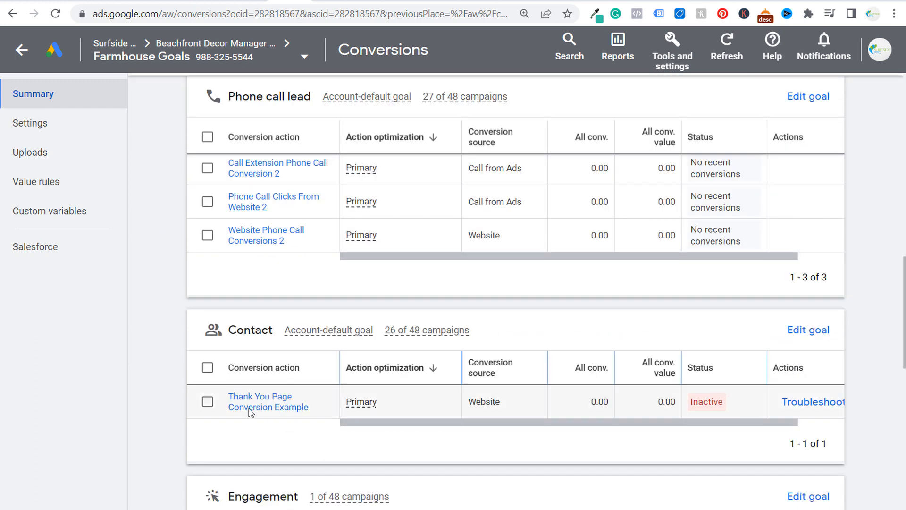